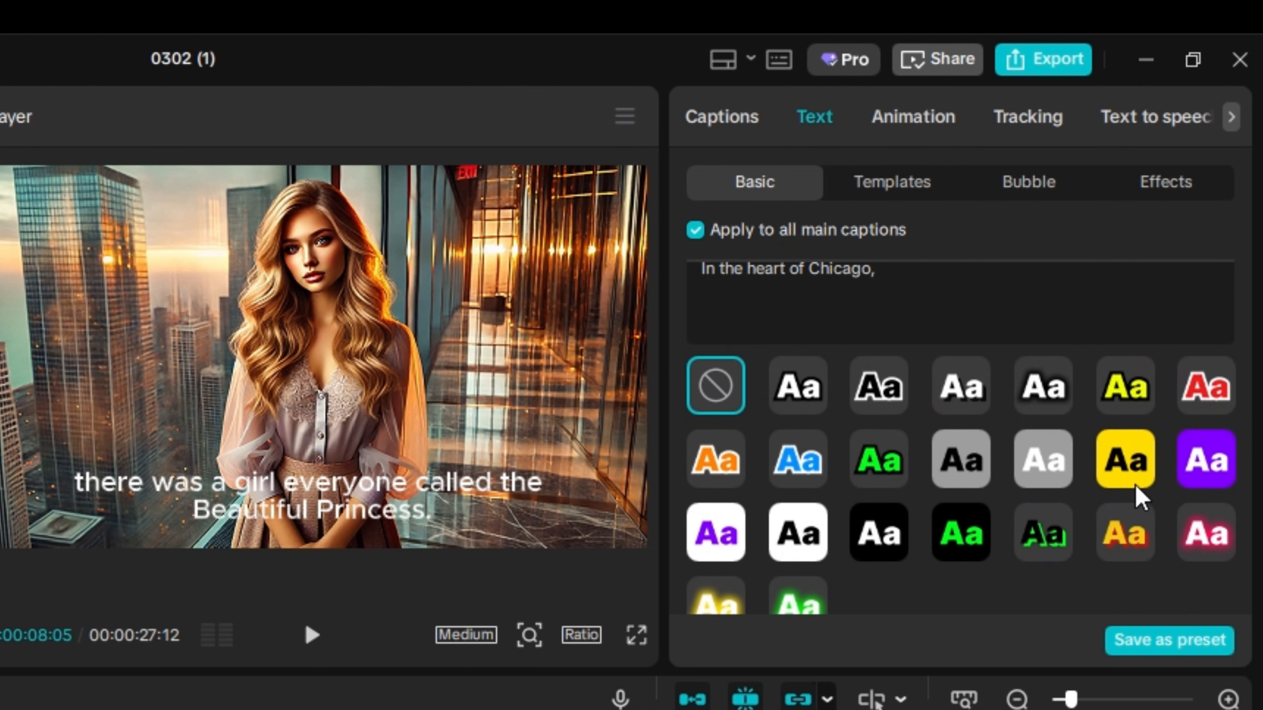
# - Try the black-with-white-outline, white shadowed and yellow preset styles on all main captions
pyautogui.scroll(2, 1136, 497)
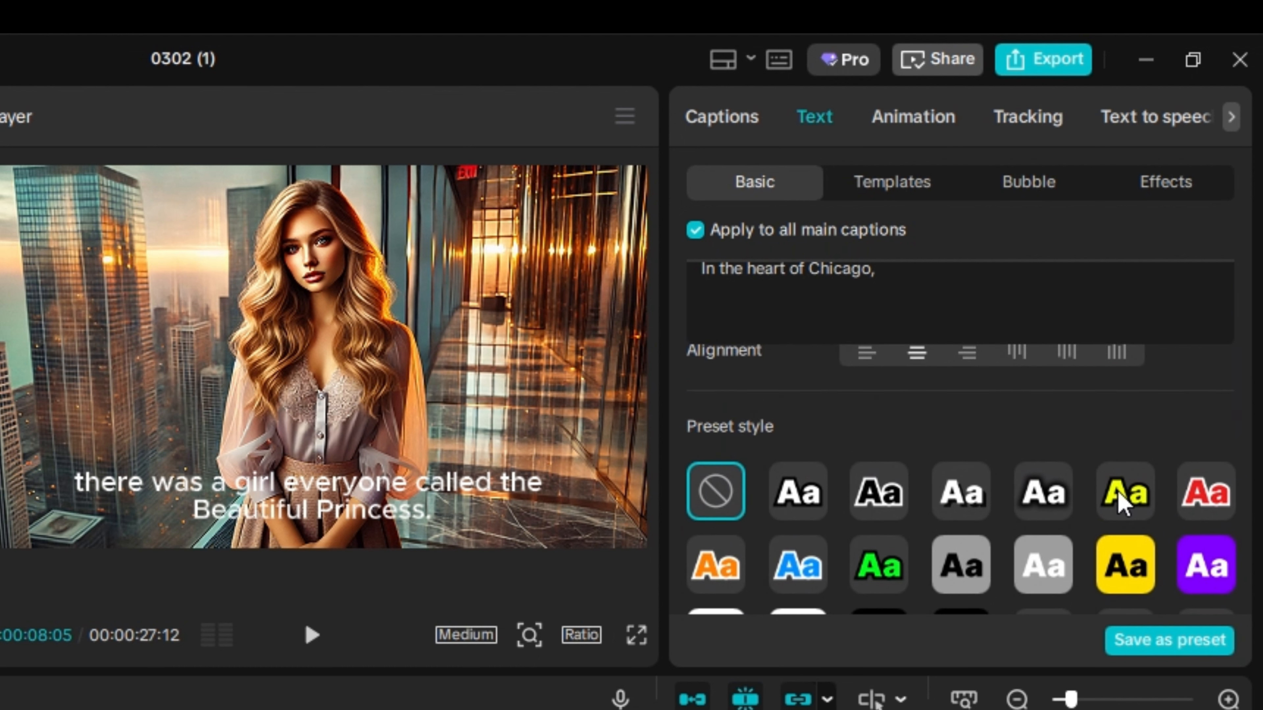
pyautogui.scroll(-2, 964, 515)
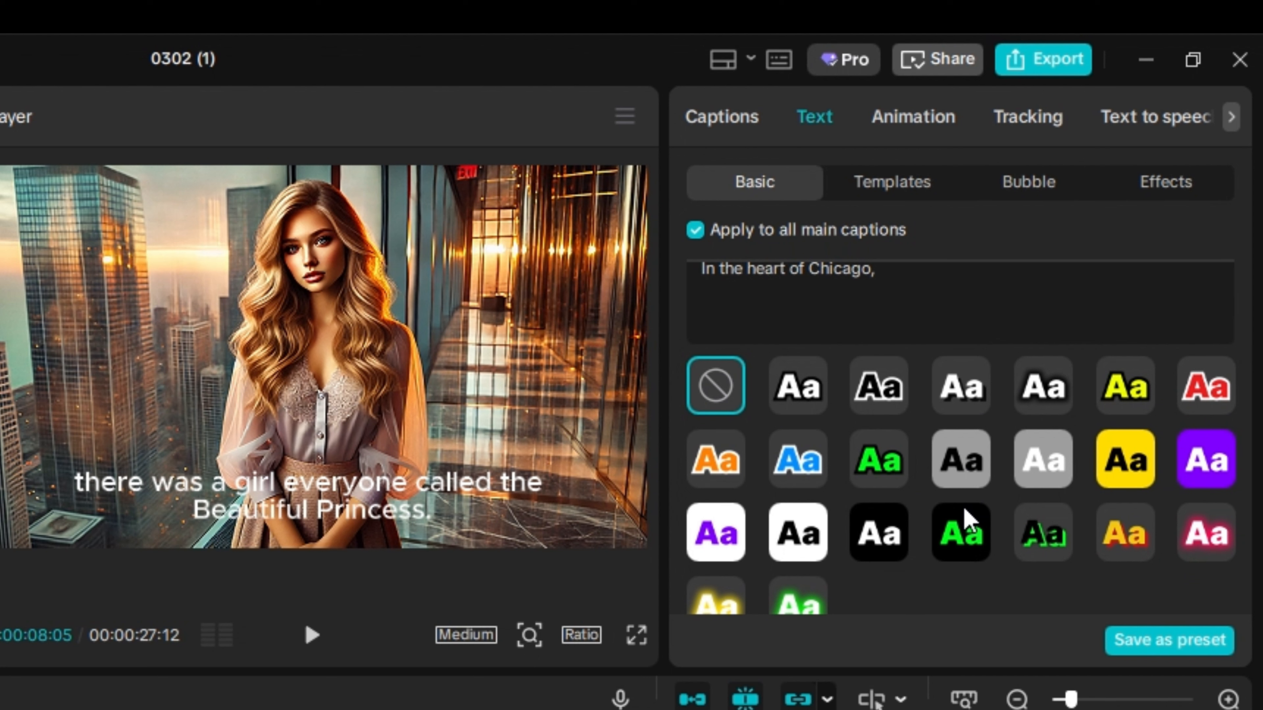
pyautogui.scroll(2, 965, 520)
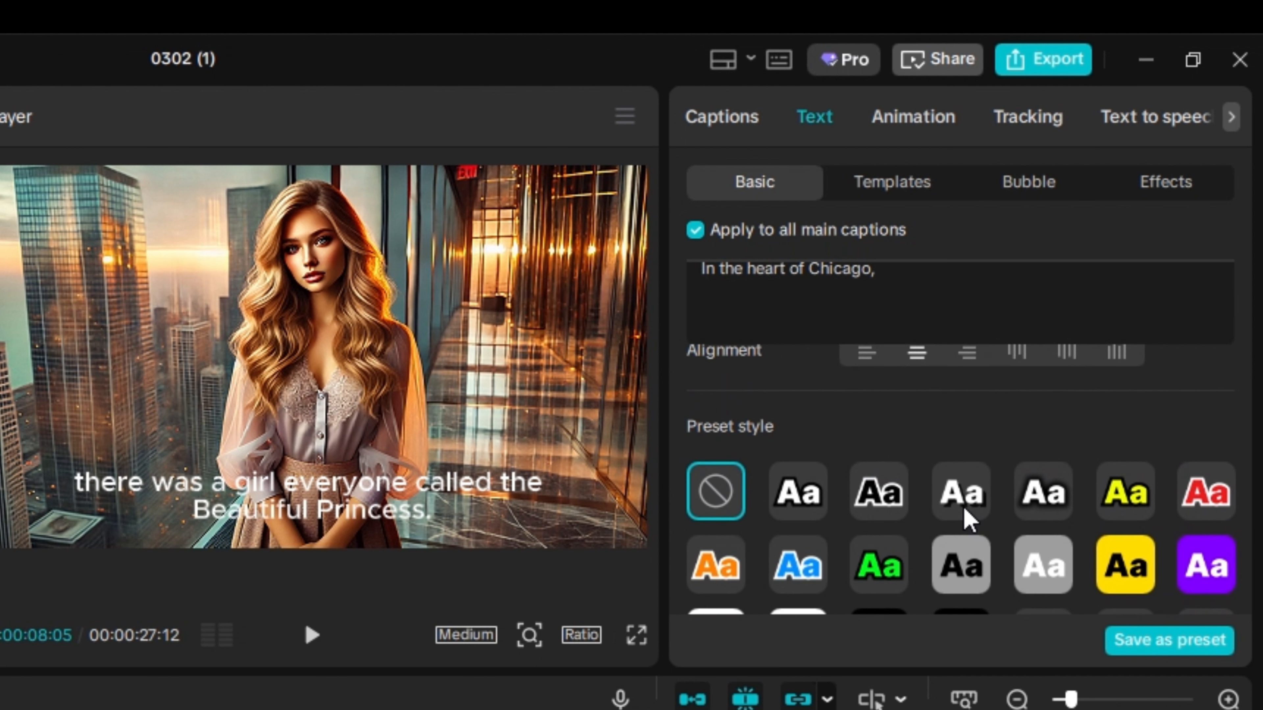
pyautogui.click(892, 513)
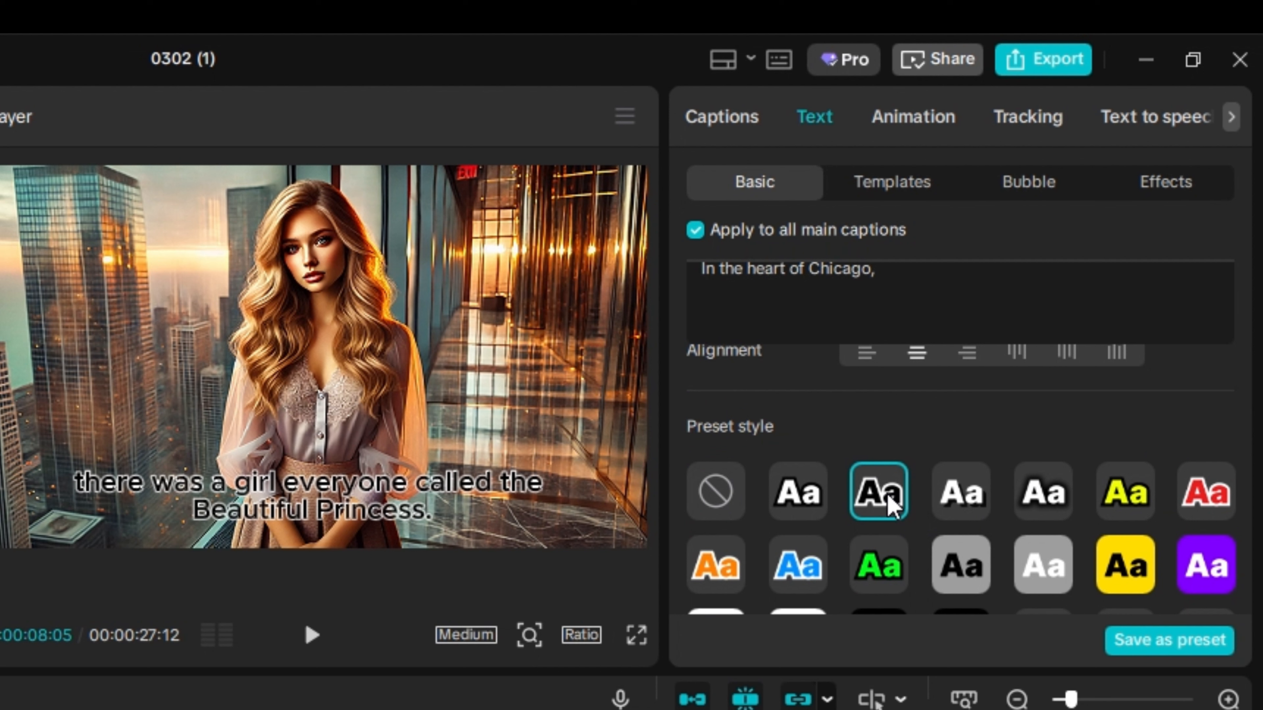
pyautogui.click(977, 503)
pyautogui.click(1044, 498)
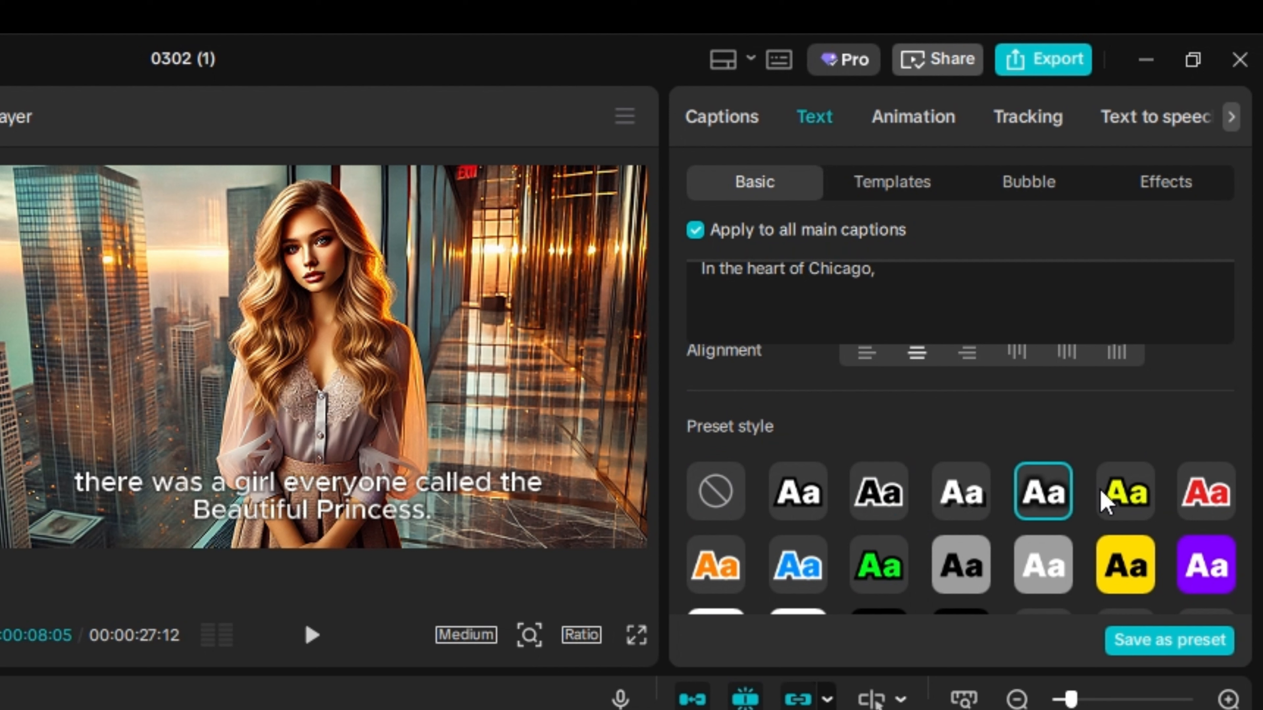
pyautogui.click(1111, 499)
pyautogui.scroll(6, 1108, 497)
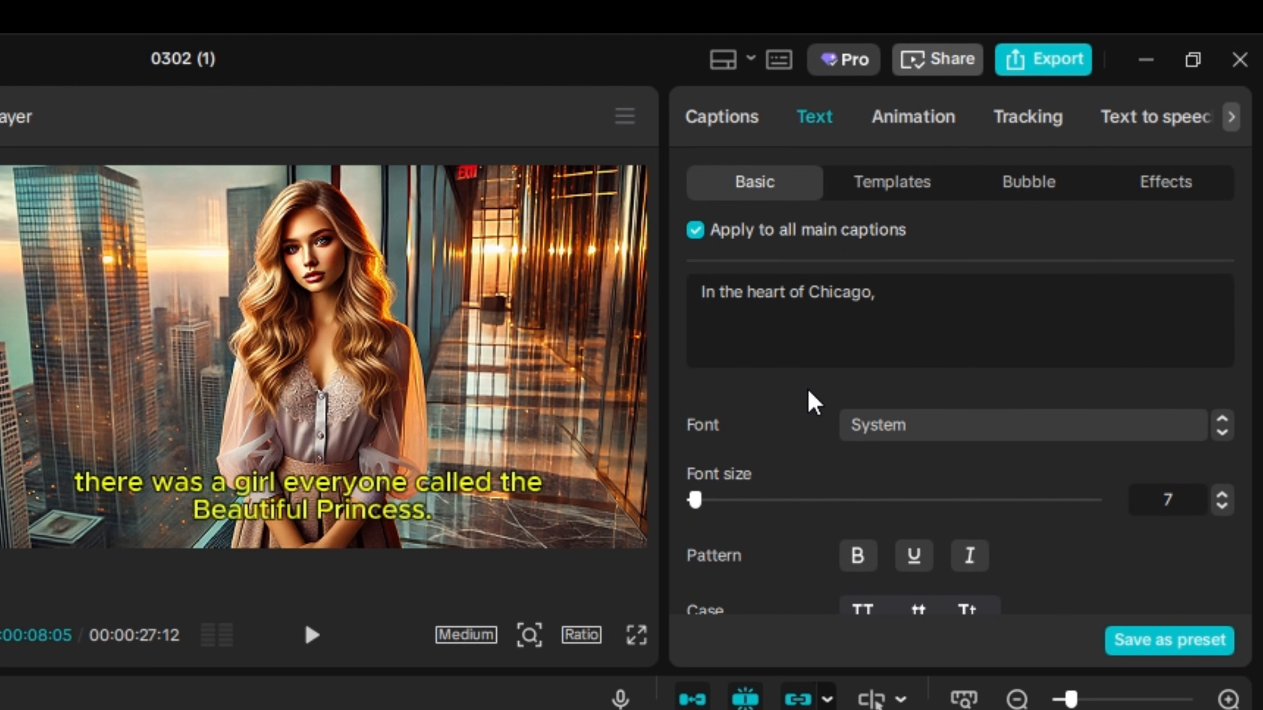
# - Compare the white outlined, black outlined, white shadowed and yellow presets again on all main captions, ending on yellow
pyautogui.scroll(-5, 939, 518)
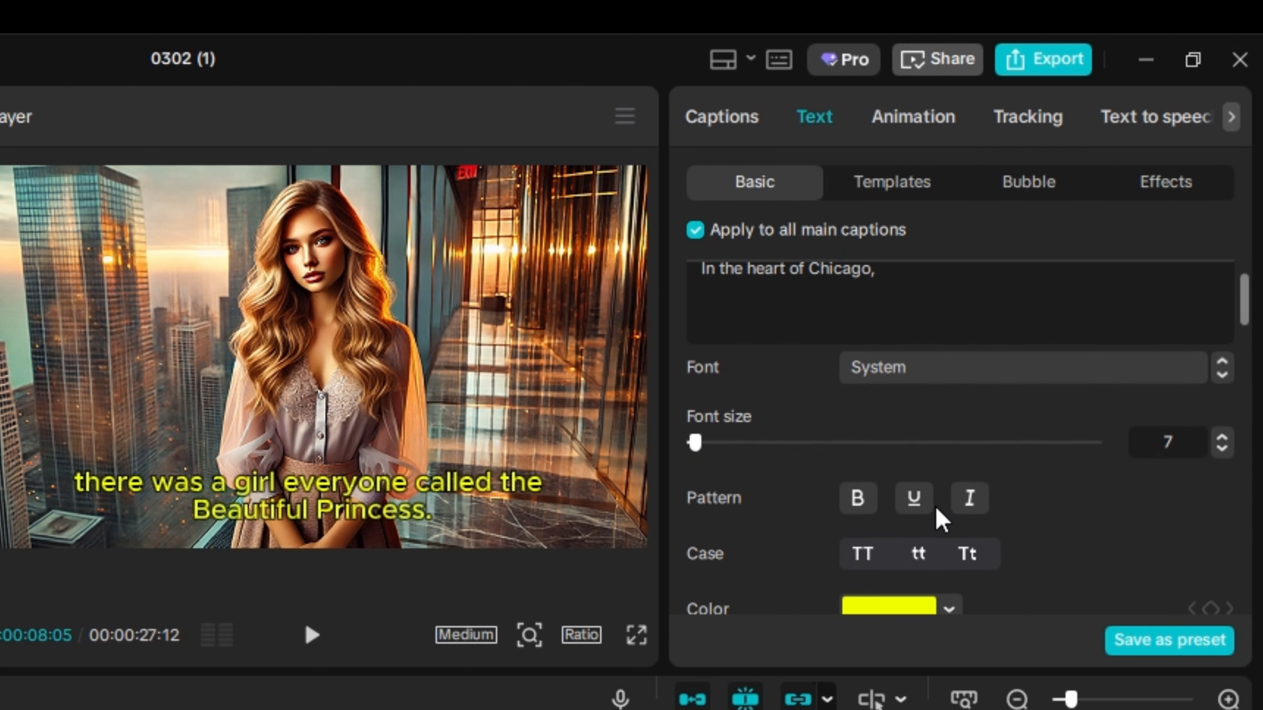
pyautogui.click(803, 440)
pyautogui.click(878, 445)
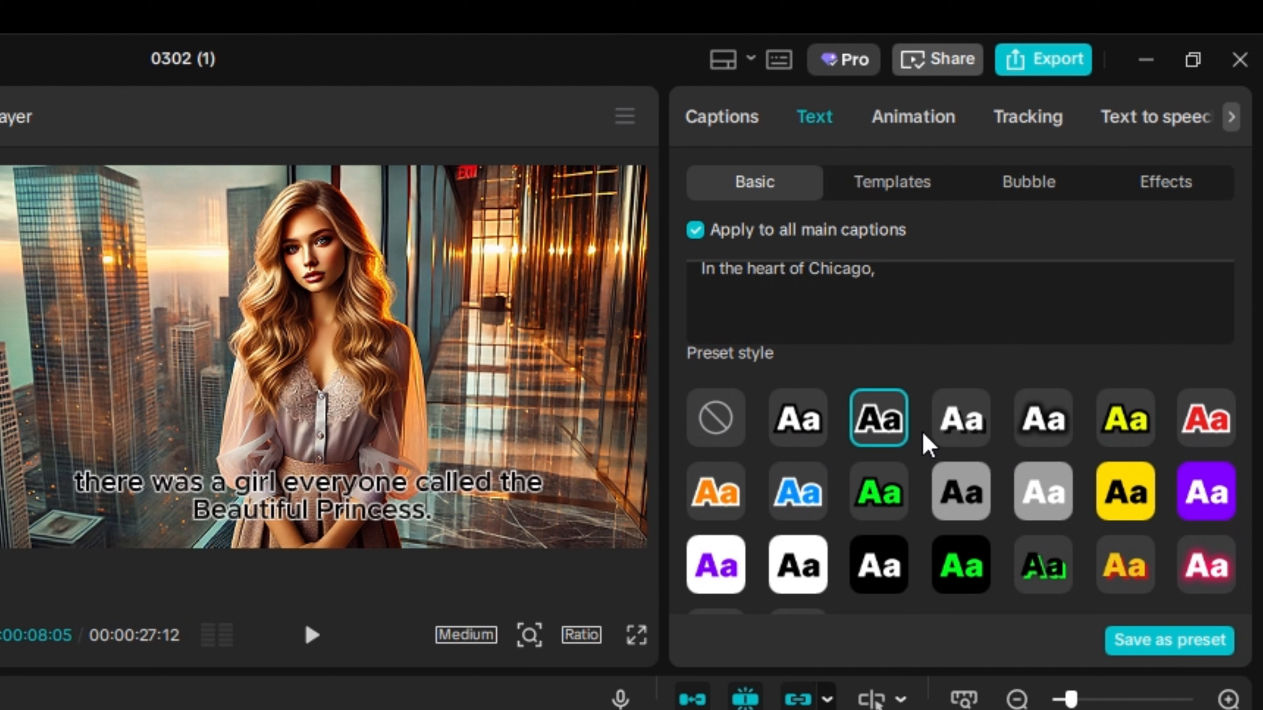
pyautogui.click(941, 437)
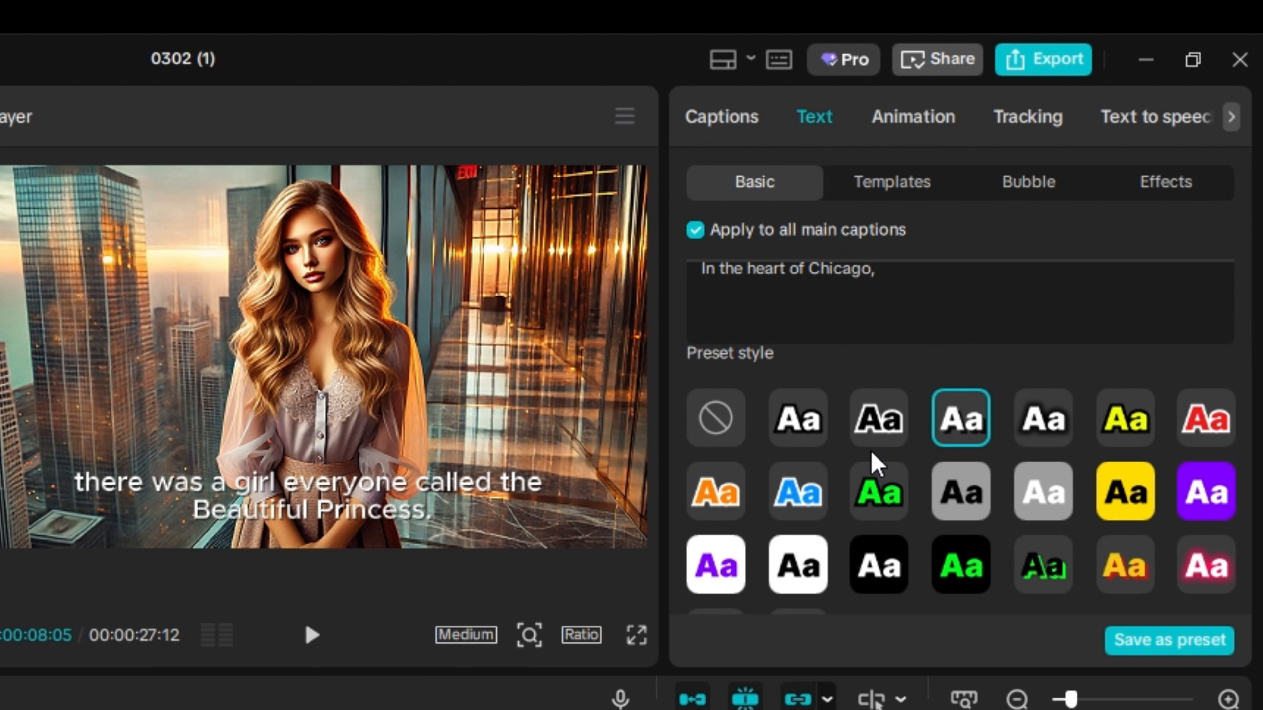
pyautogui.click(803, 431)
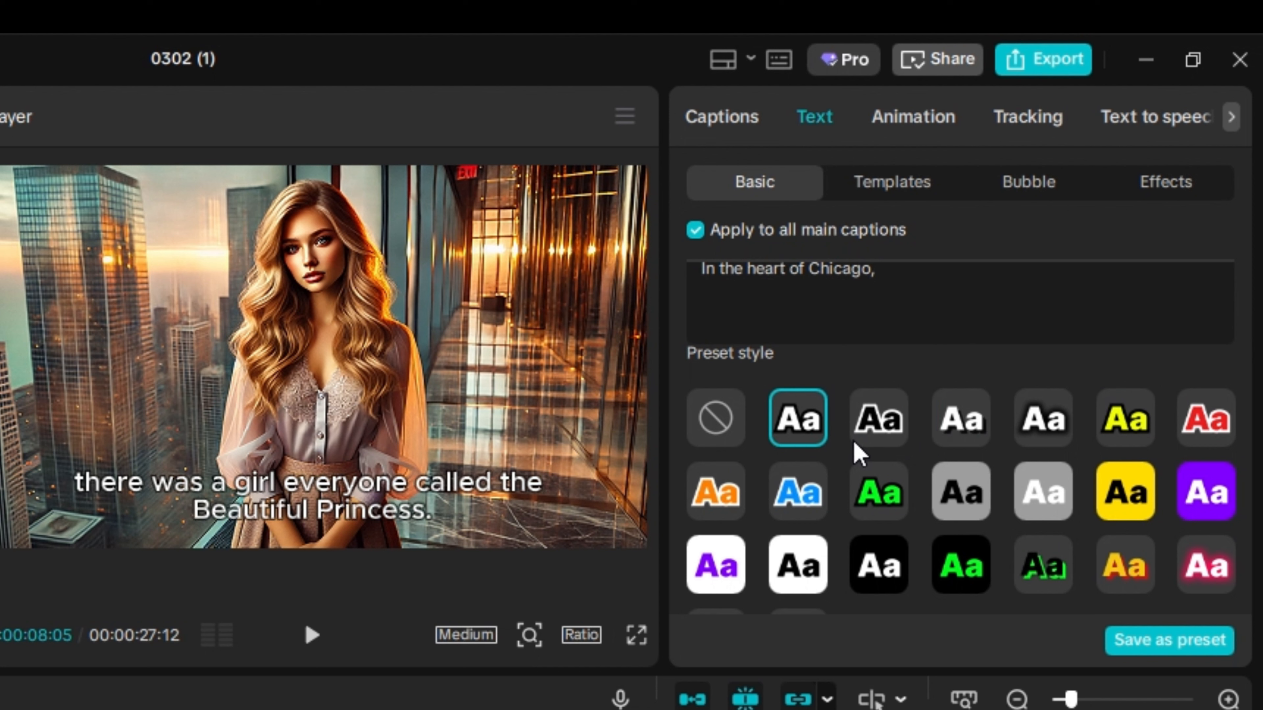
pyautogui.click(878, 440)
pyautogui.click(962, 435)
pyautogui.click(1030, 436)
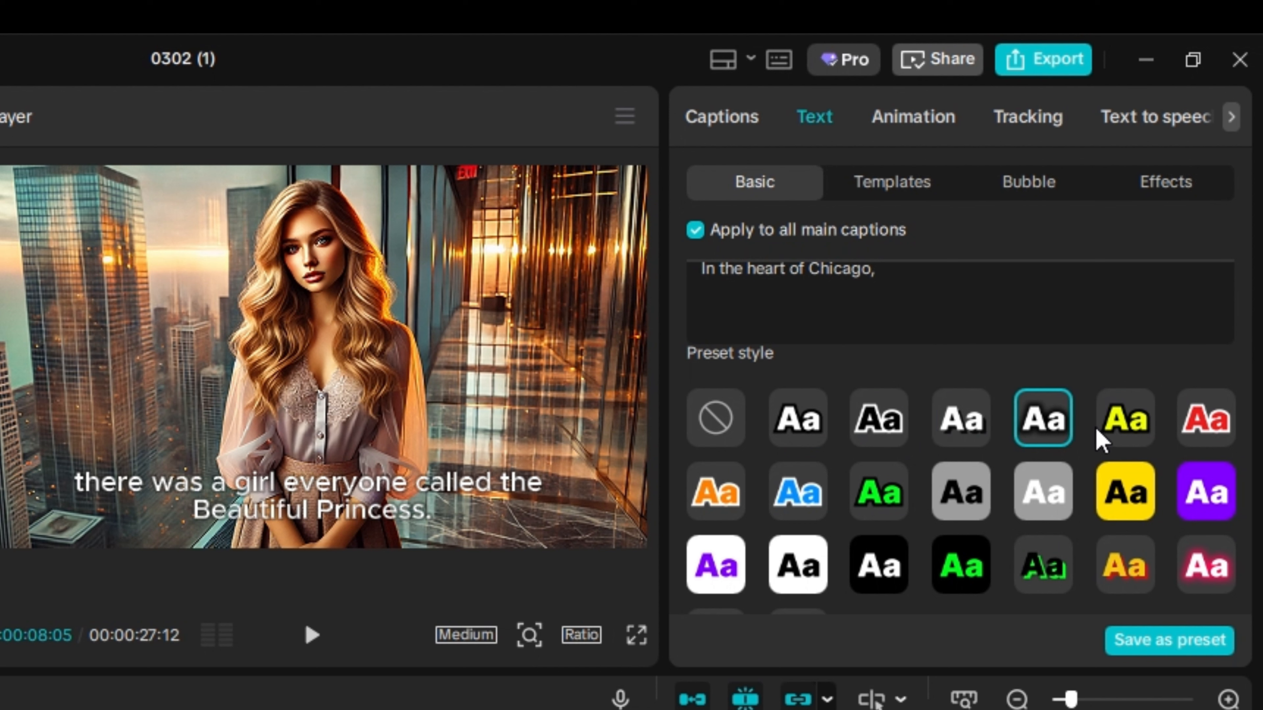
pyautogui.click(1137, 433)
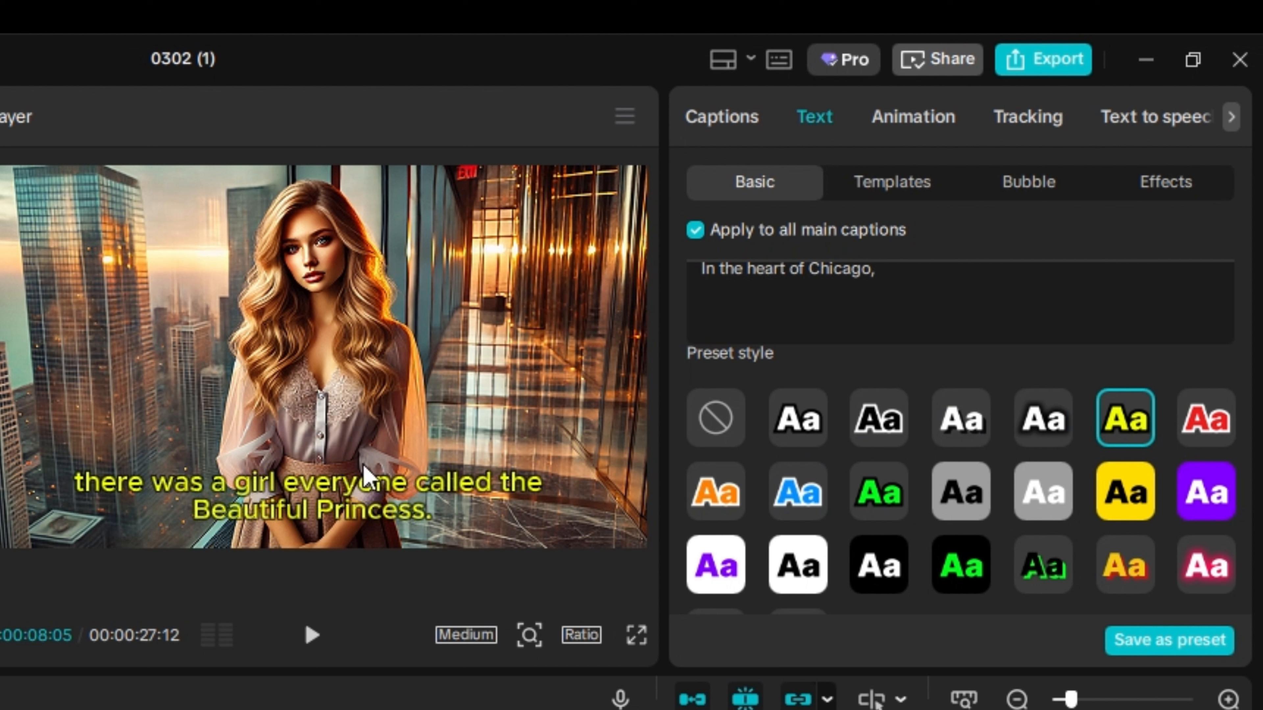
# - Try the orange, blue and green outlined presets on the captions, ending on black text over a translucent grey background
pyautogui.click(721, 492)
pyautogui.click(795, 498)
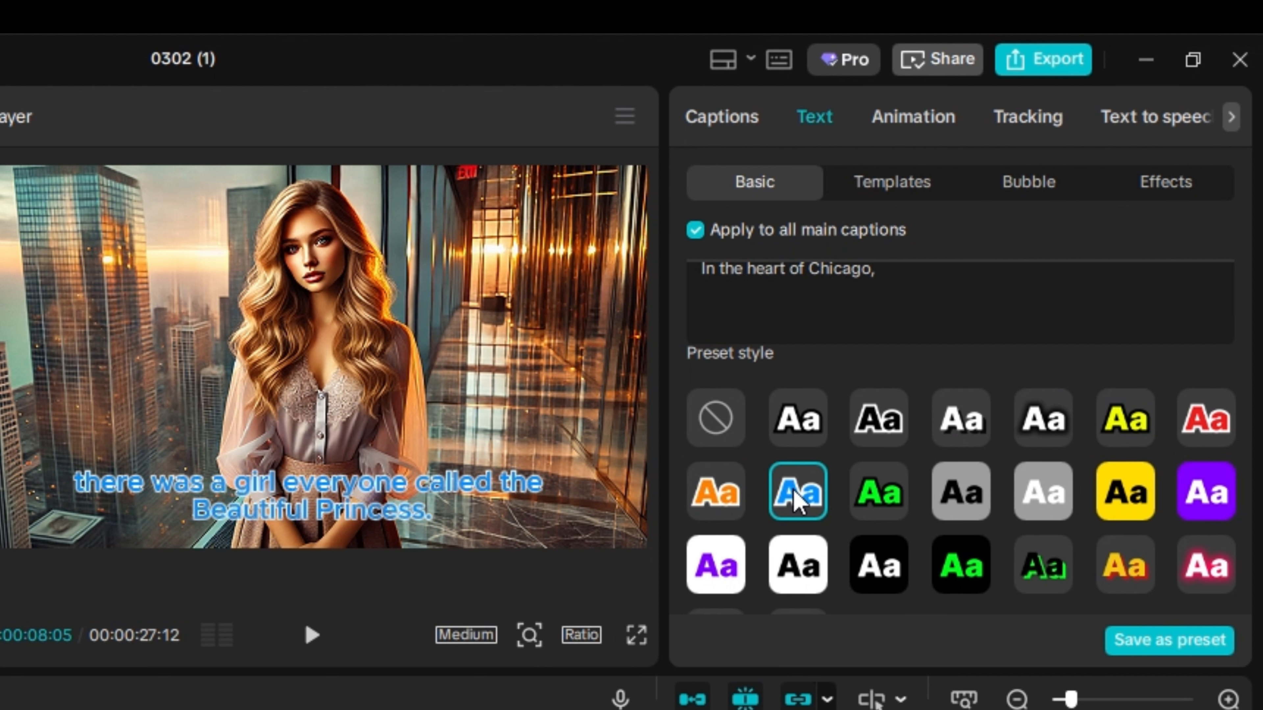
pyautogui.click(879, 492)
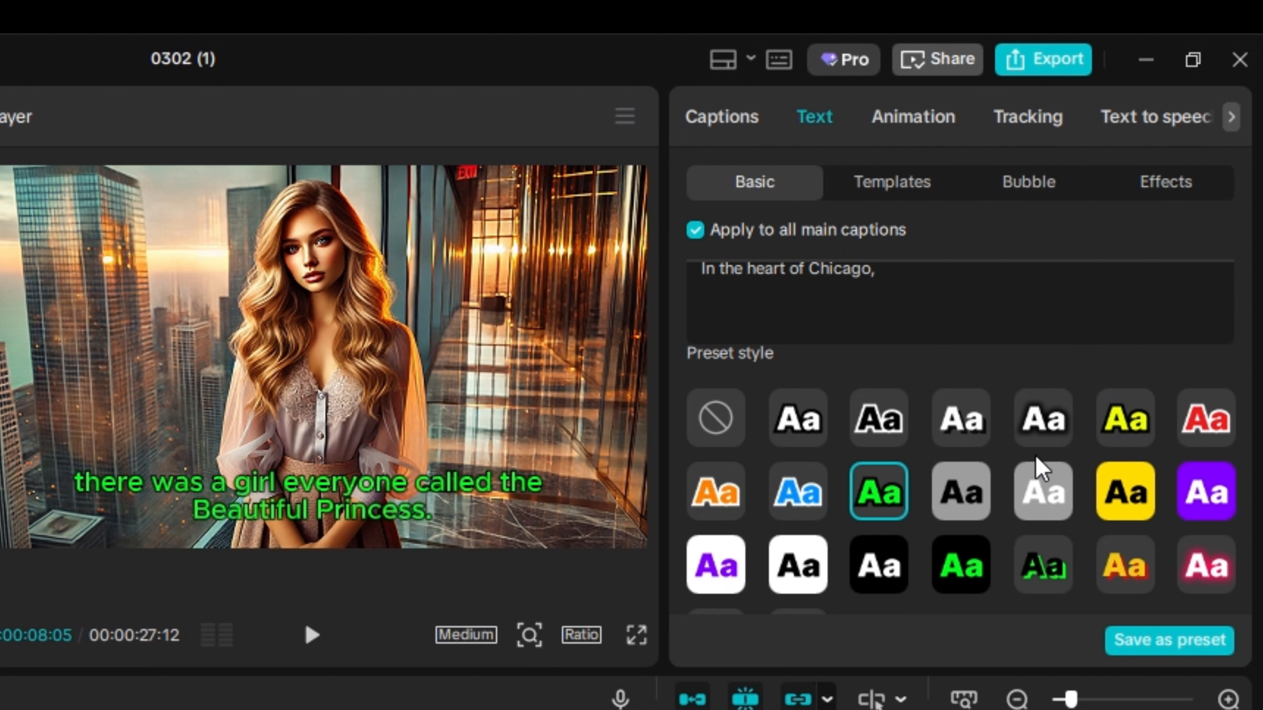
pyautogui.click(965, 508)
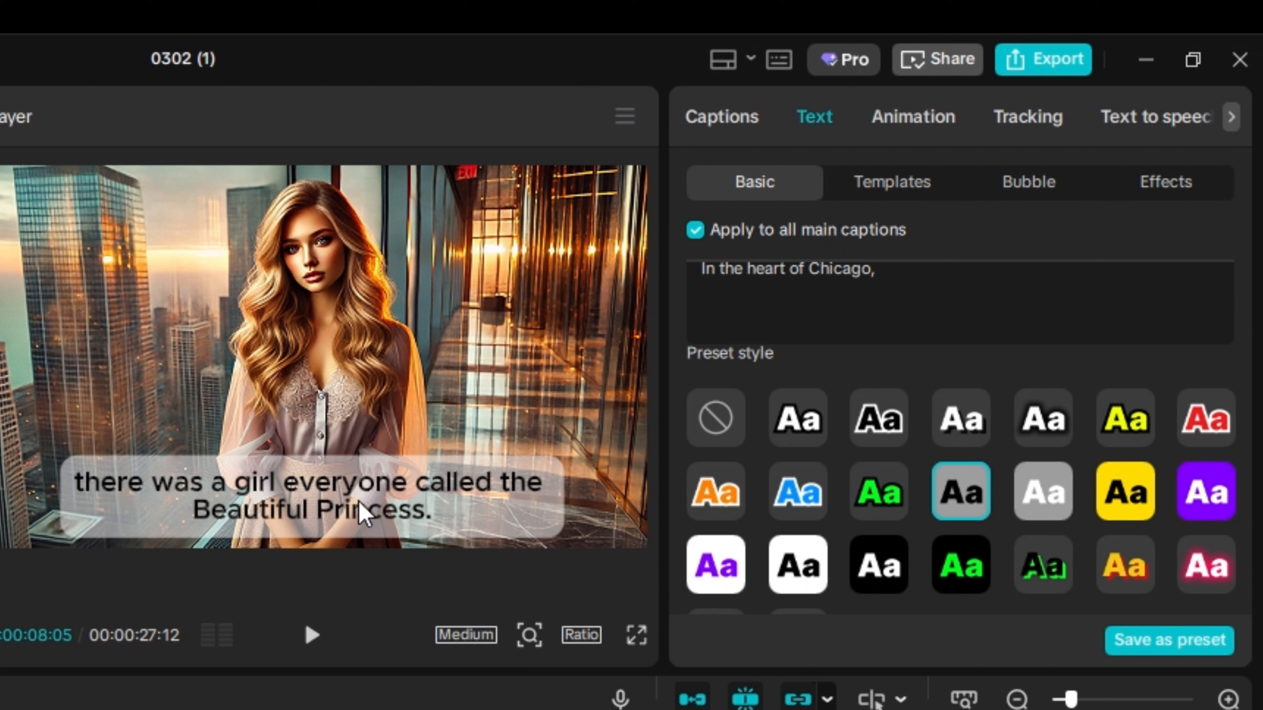
# - Change the text color of all main captions to orange, keeping the translucent grey background
pyautogui.scroll(5, 1038, 502)
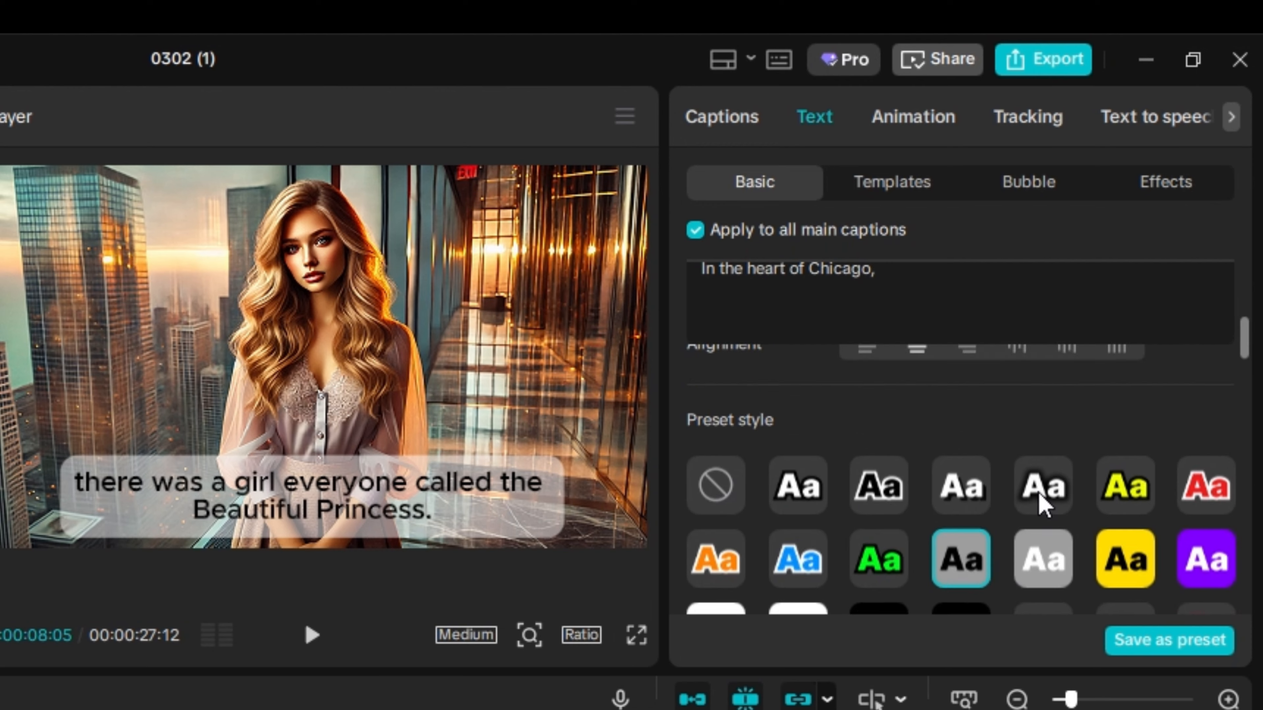
pyautogui.scroll(-6, 1038, 491)
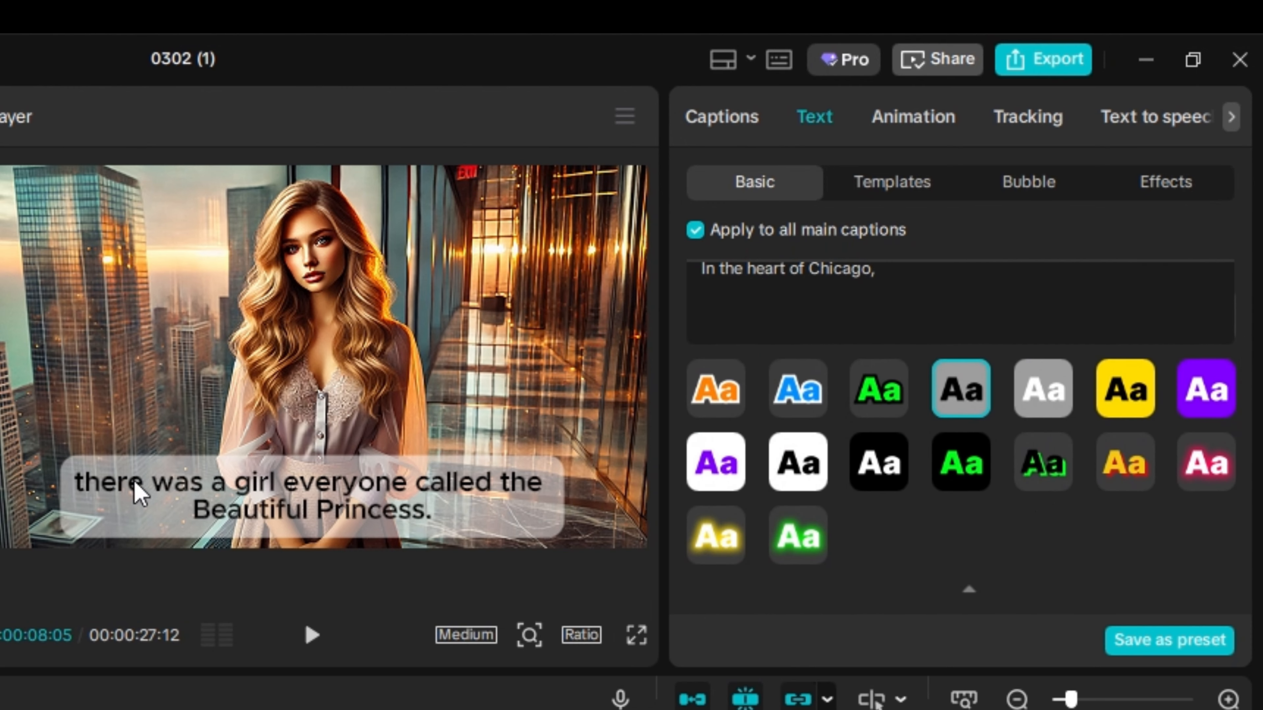
pyautogui.scroll(6, 1084, 486)
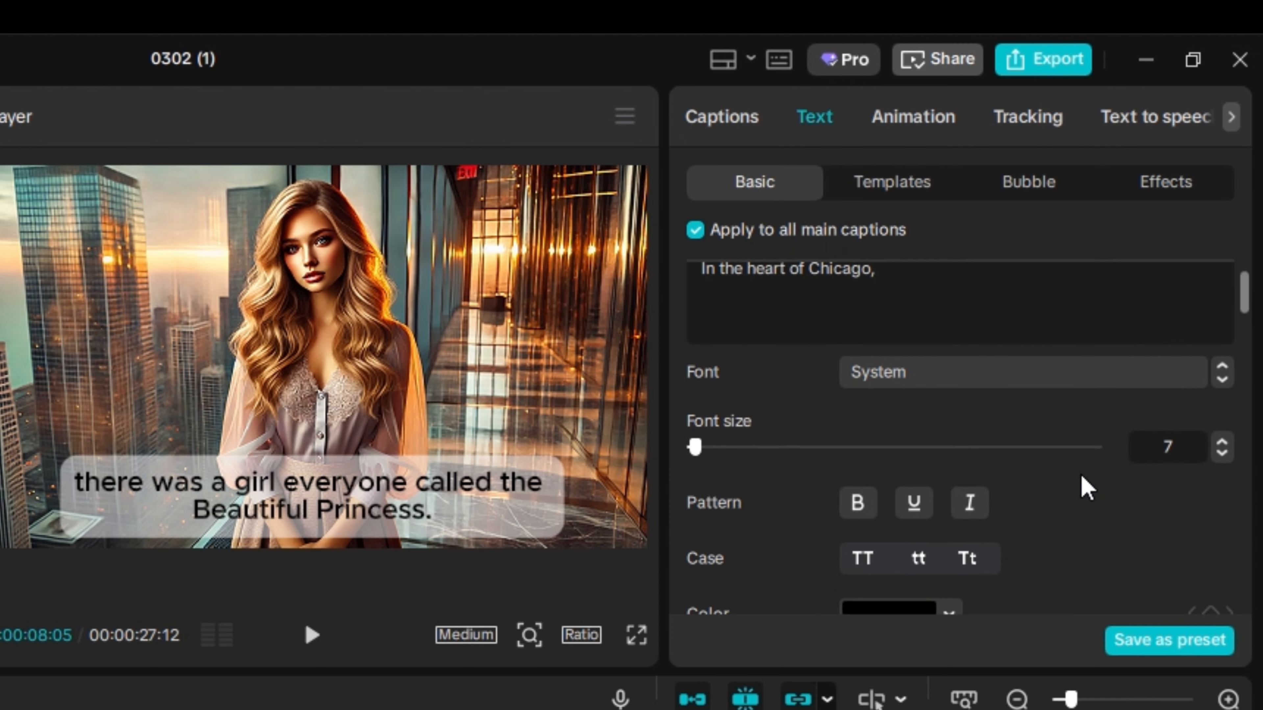
pyautogui.scroll(-2, 1085, 487)
pyautogui.click(952, 433)
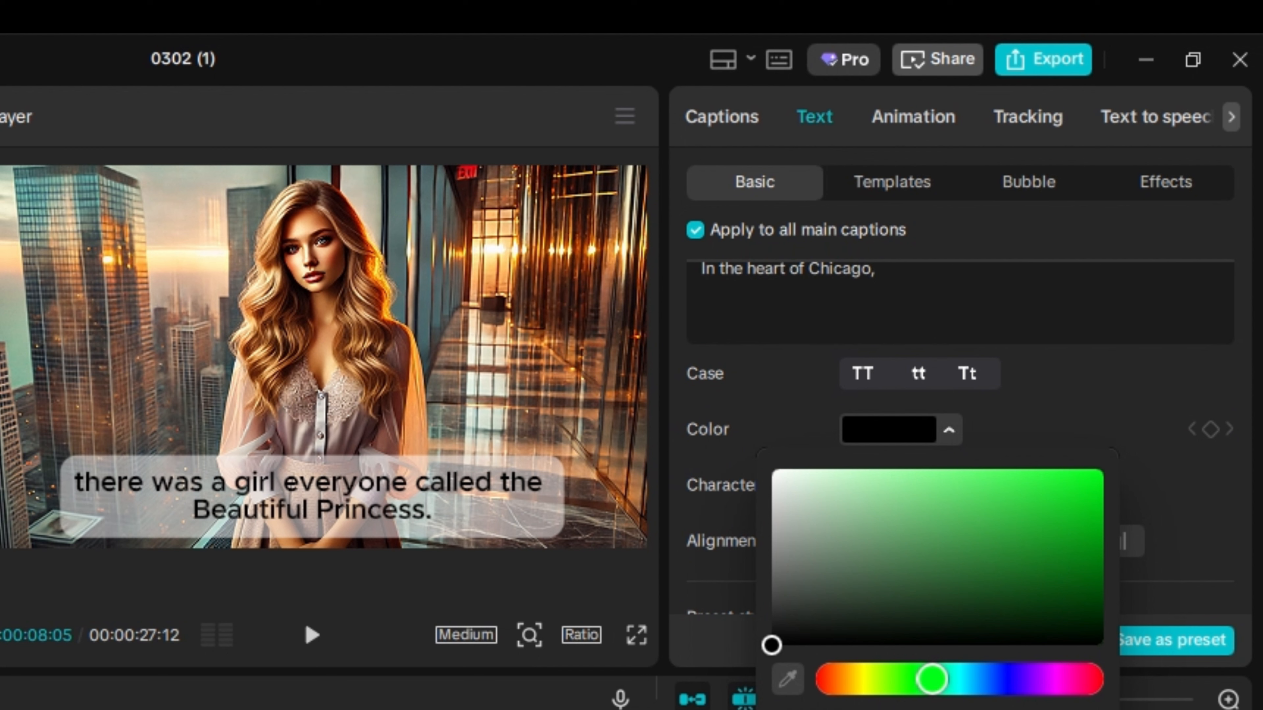
pyautogui.click(866, 709)
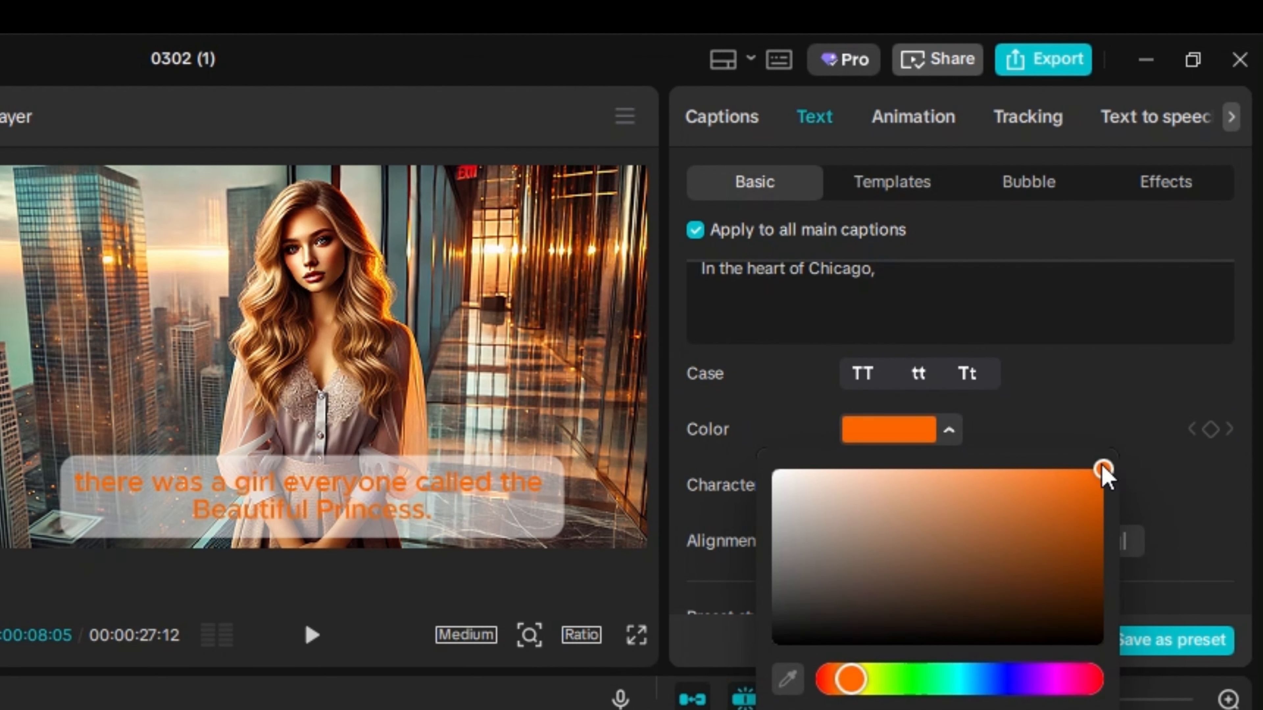
pyautogui.click(1127, 403)
# - Compare the black- and white-background preset styles and apply white text on a black background to all main captions
pyautogui.scroll(-4, 1026, 465)
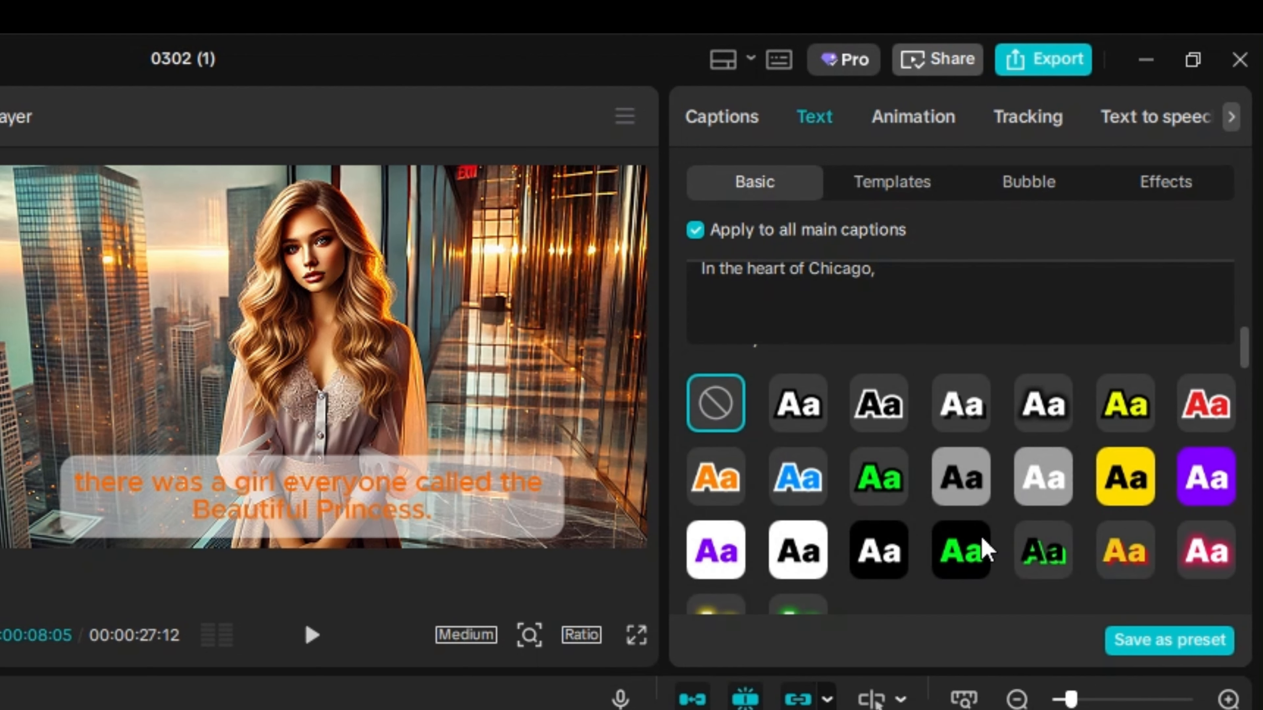
pyautogui.click(967, 562)
pyautogui.click(888, 565)
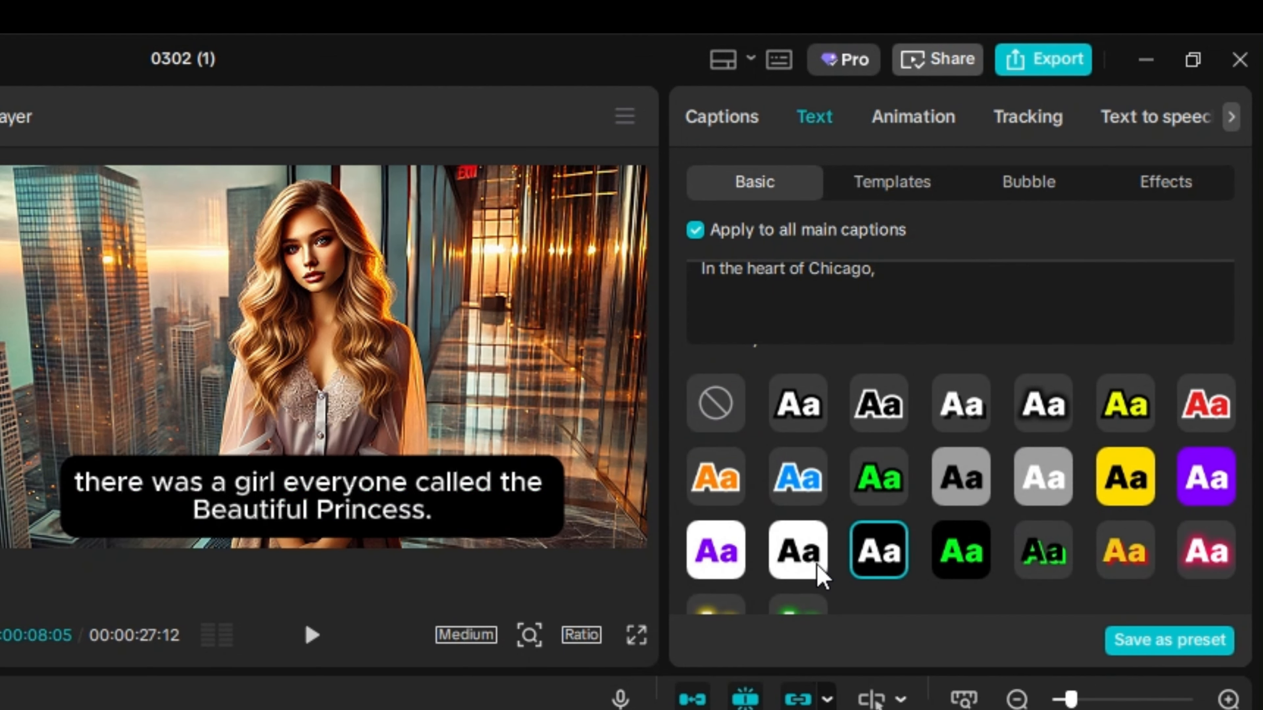
pyautogui.click(810, 569)
pyautogui.click(721, 571)
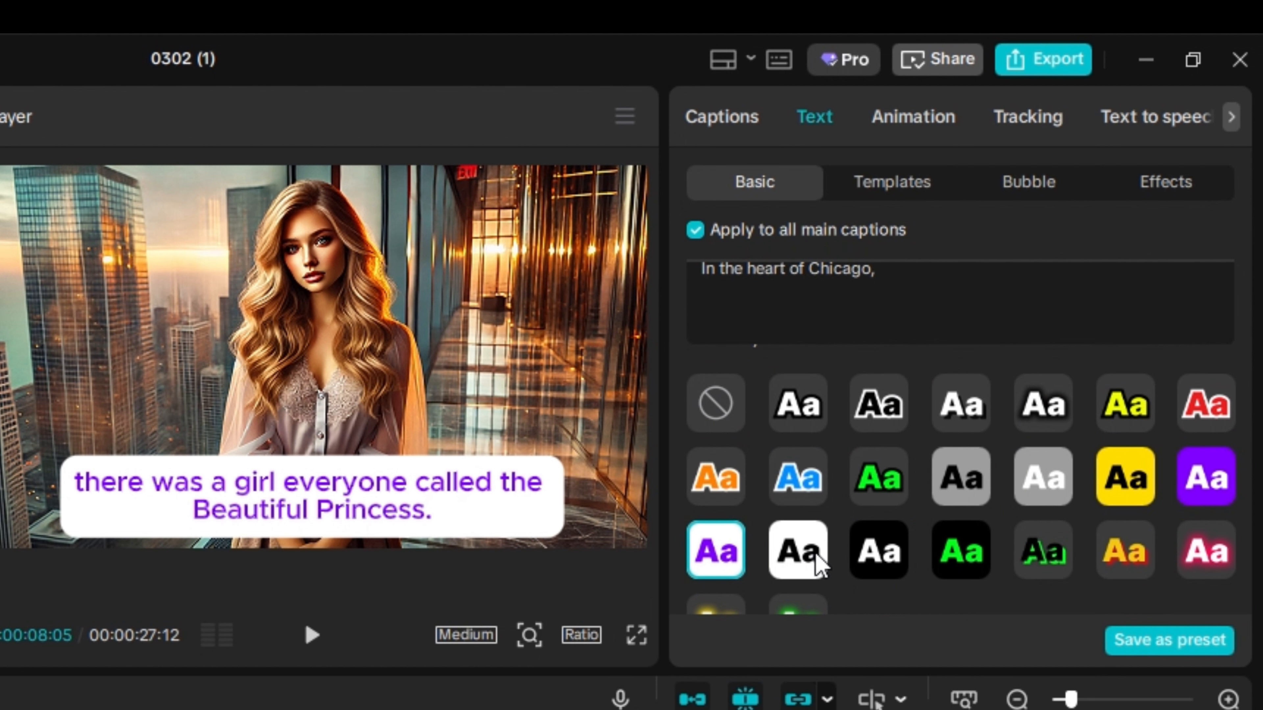
pyautogui.click(893, 550)
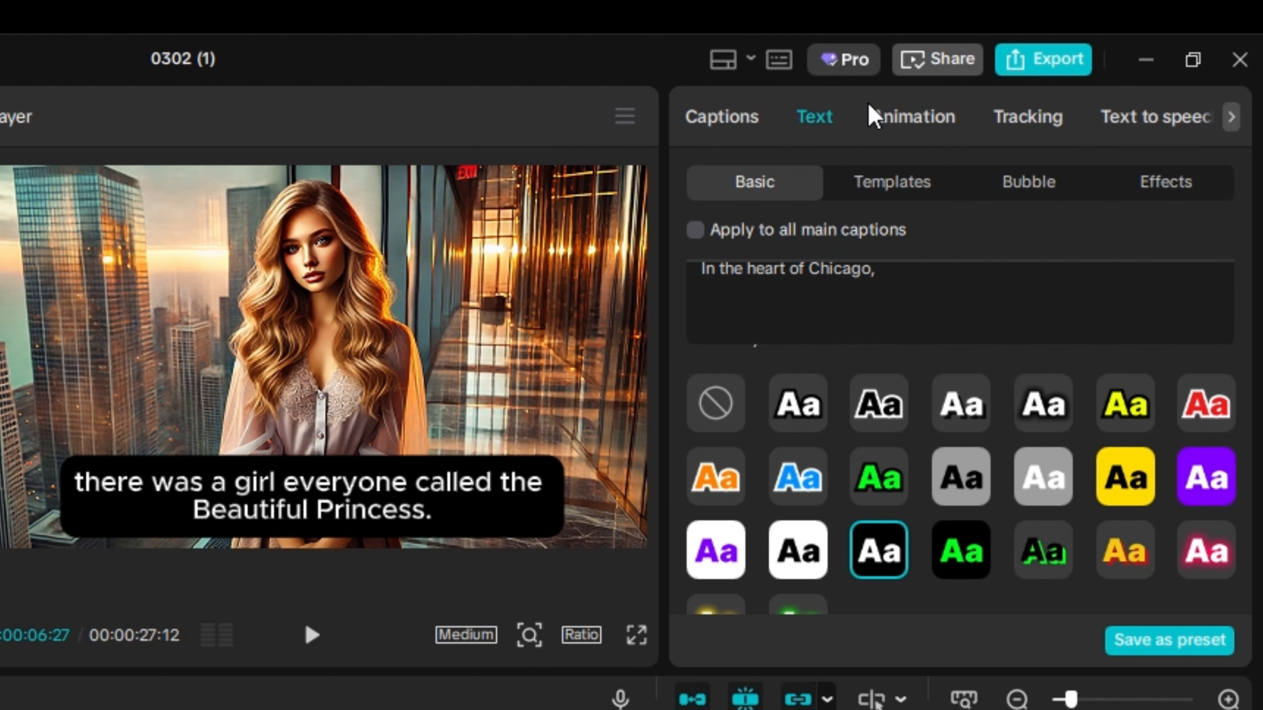
# - Try the "Zoom …or up" caption animation and briefly play the video to preview it
pyautogui.click(913, 117)
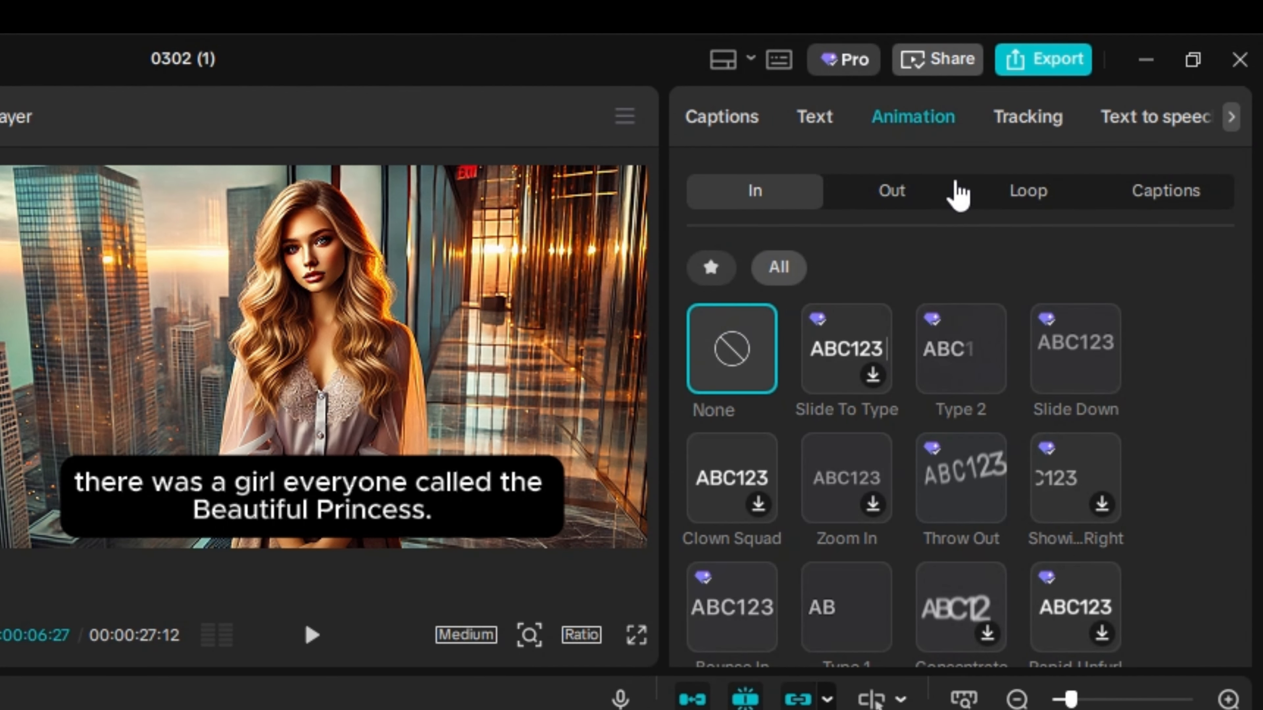
pyautogui.click(1183, 207)
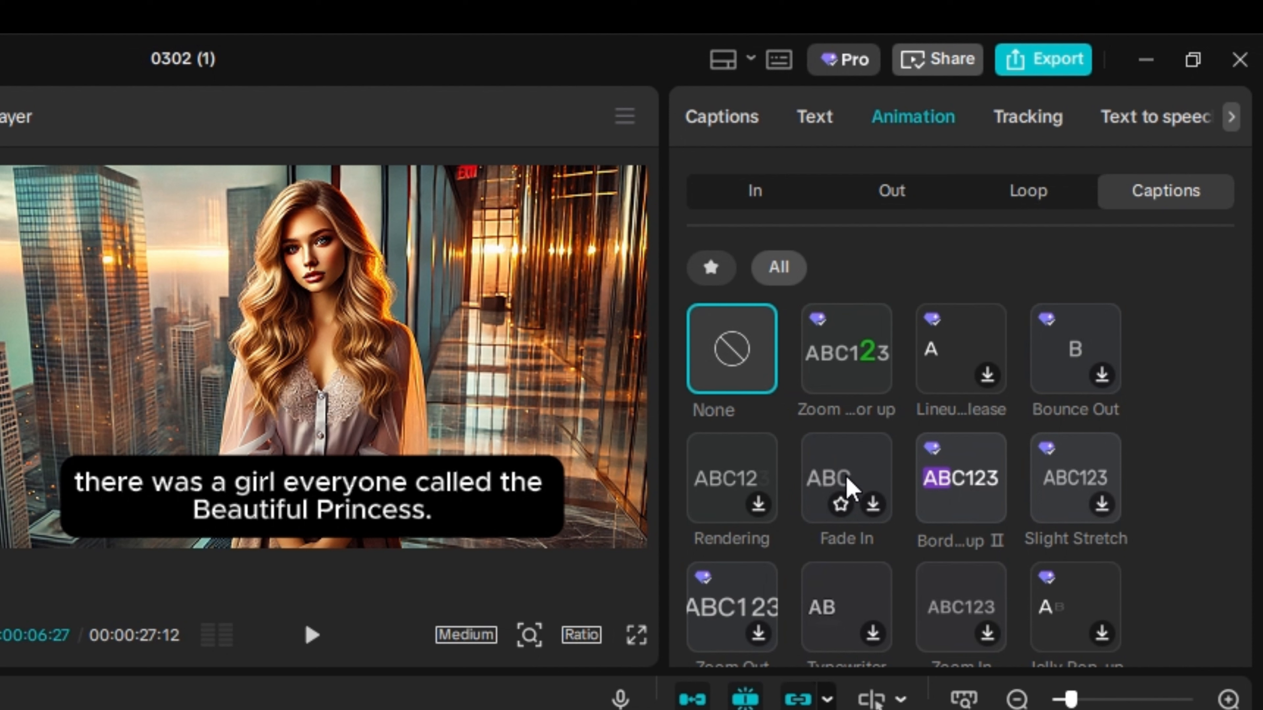
pyautogui.click(851, 366)
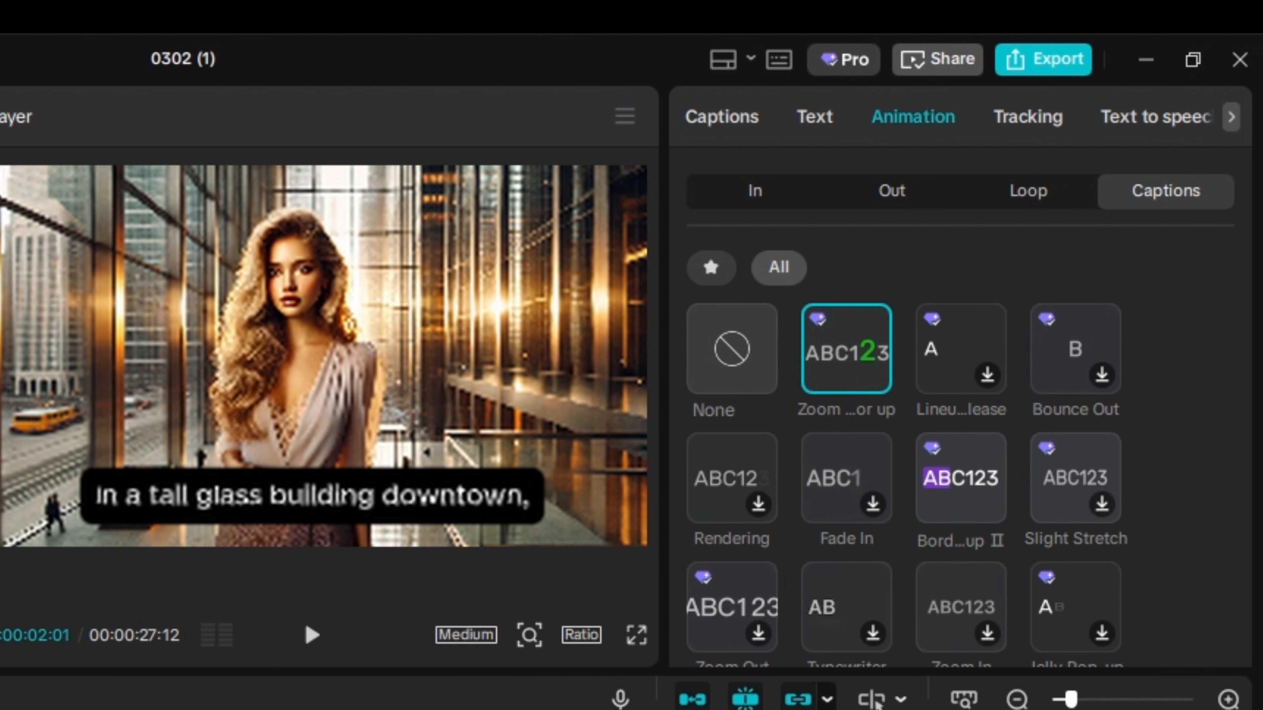
pyautogui.click(318, 636)
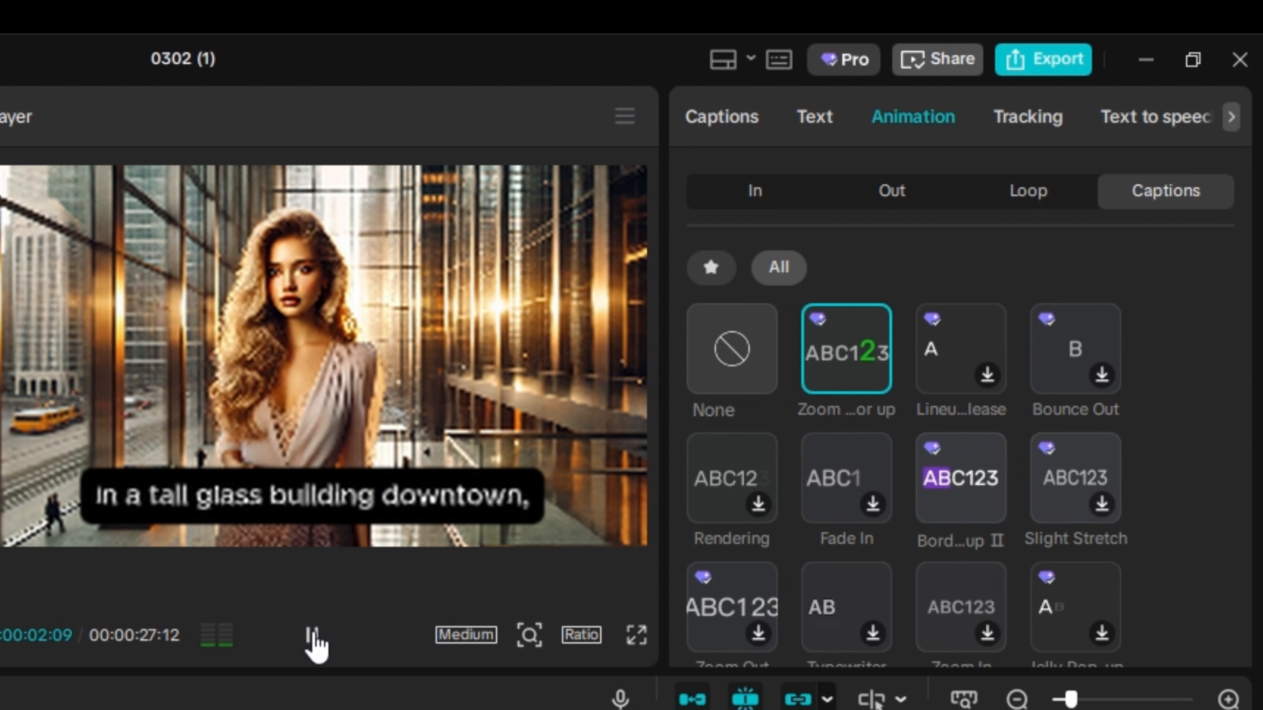
pyautogui.click(314, 635)
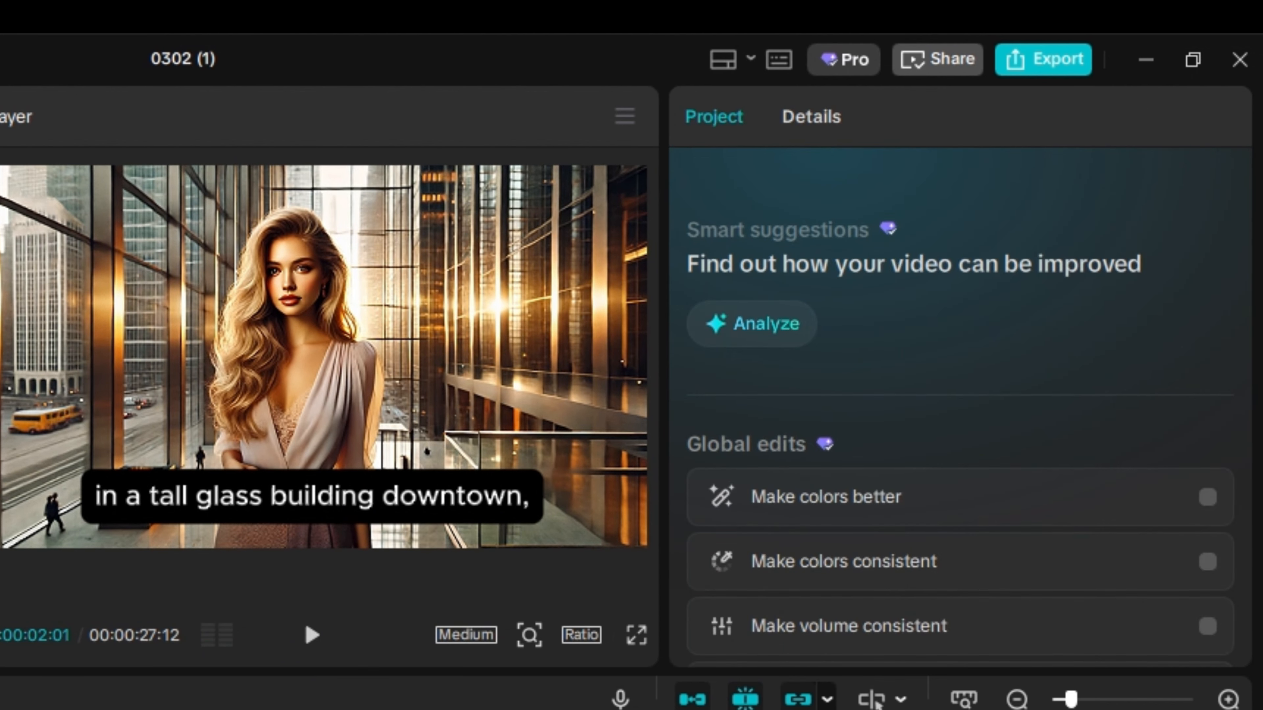
# - Select the captions in the preview, apply the "Zoom …or up" caption animation to them and play the result
pyautogui.click(313, 497)
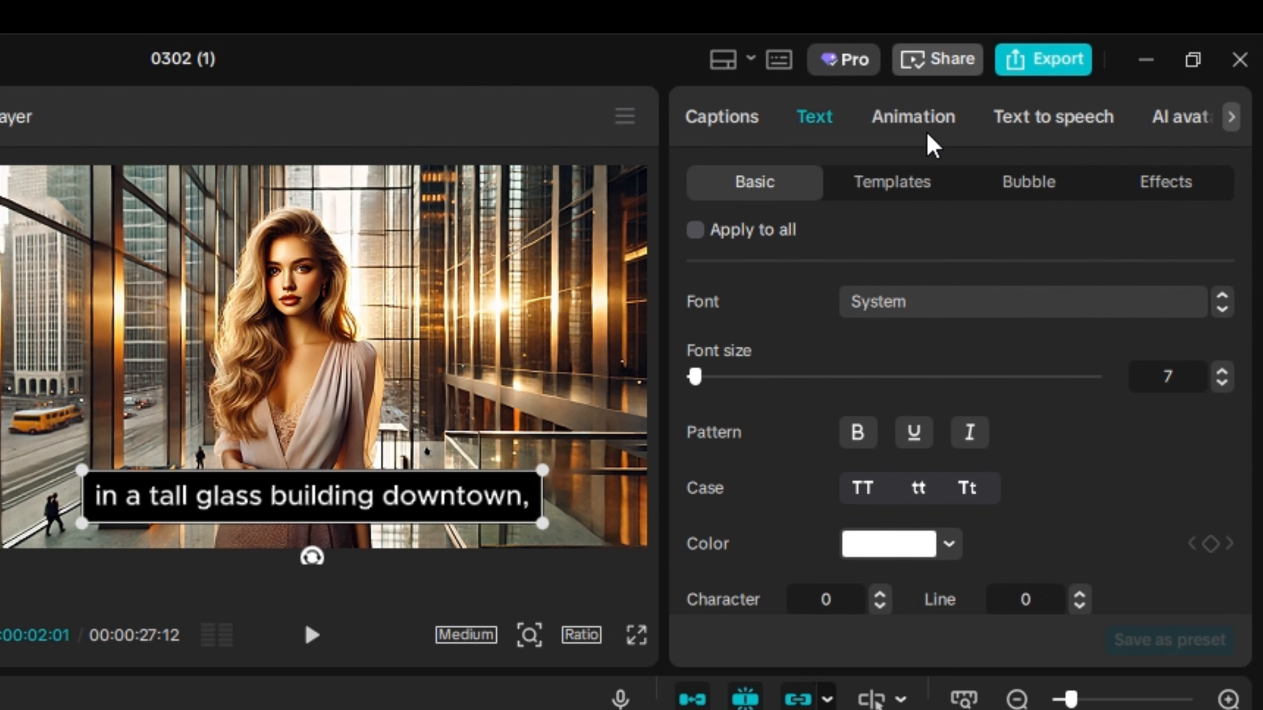
pyautogui.click(920, 119)
pyautogui.click(850, 364)
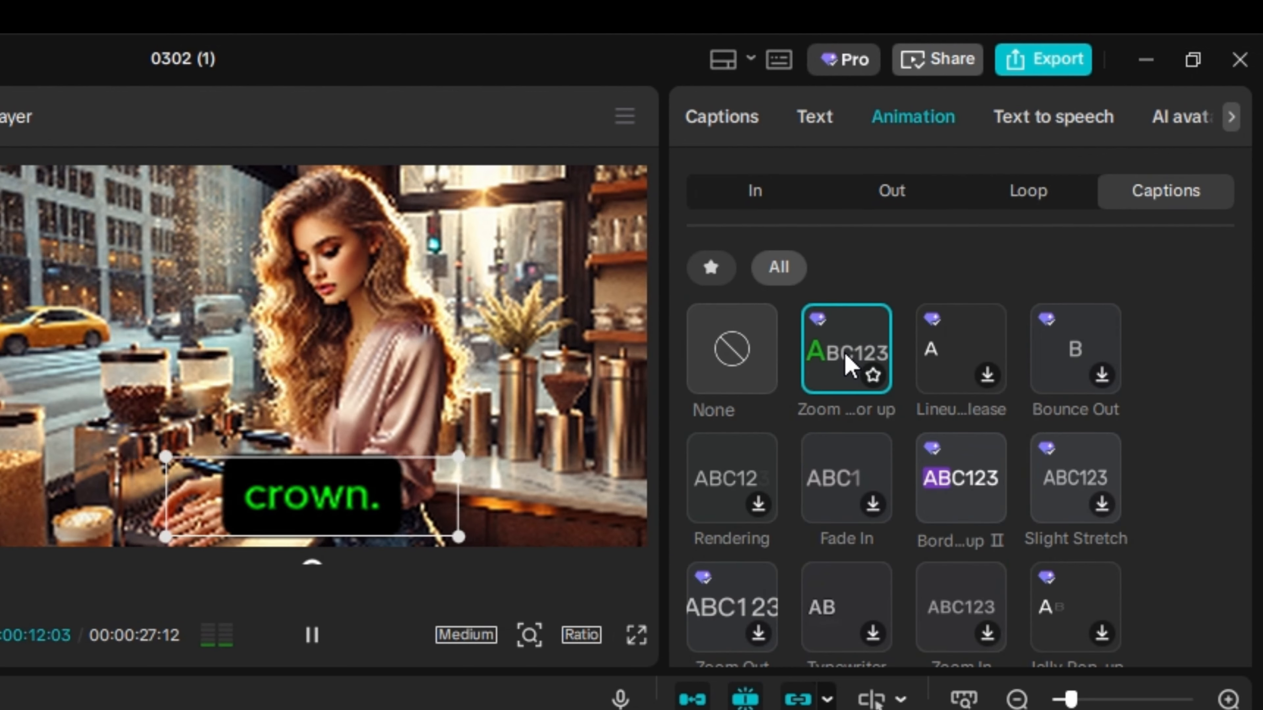
pyautogui.click(311, 636)
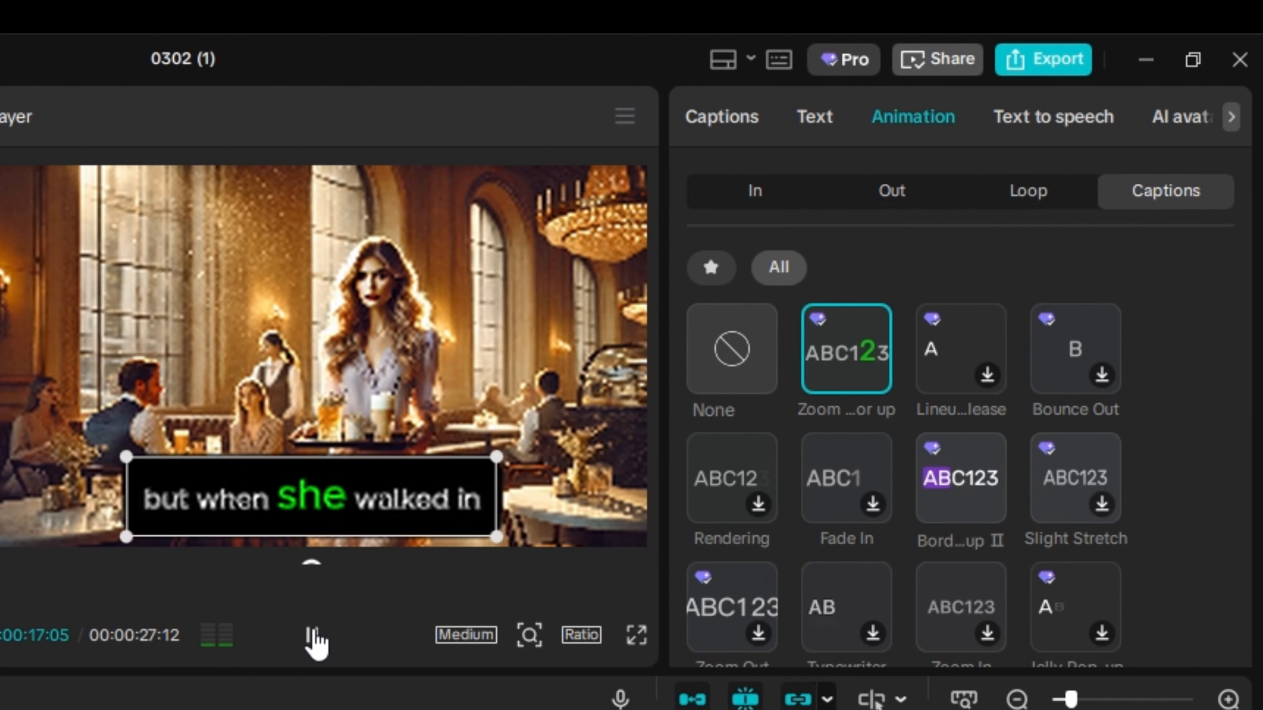
pyautogui.click(314, 636)
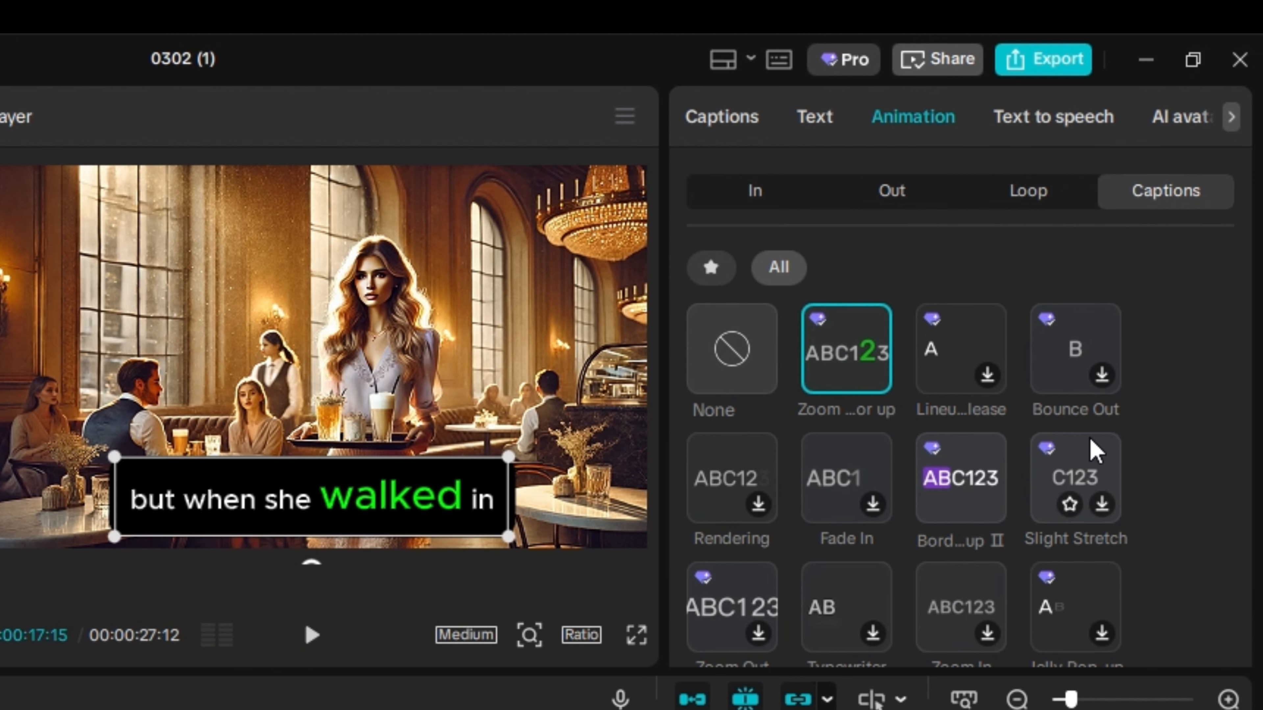
# - Try the "Bord…up II" caption animation, and apply the "Word … Tilt" caption animation instead
pyautogui.click(965, 490)
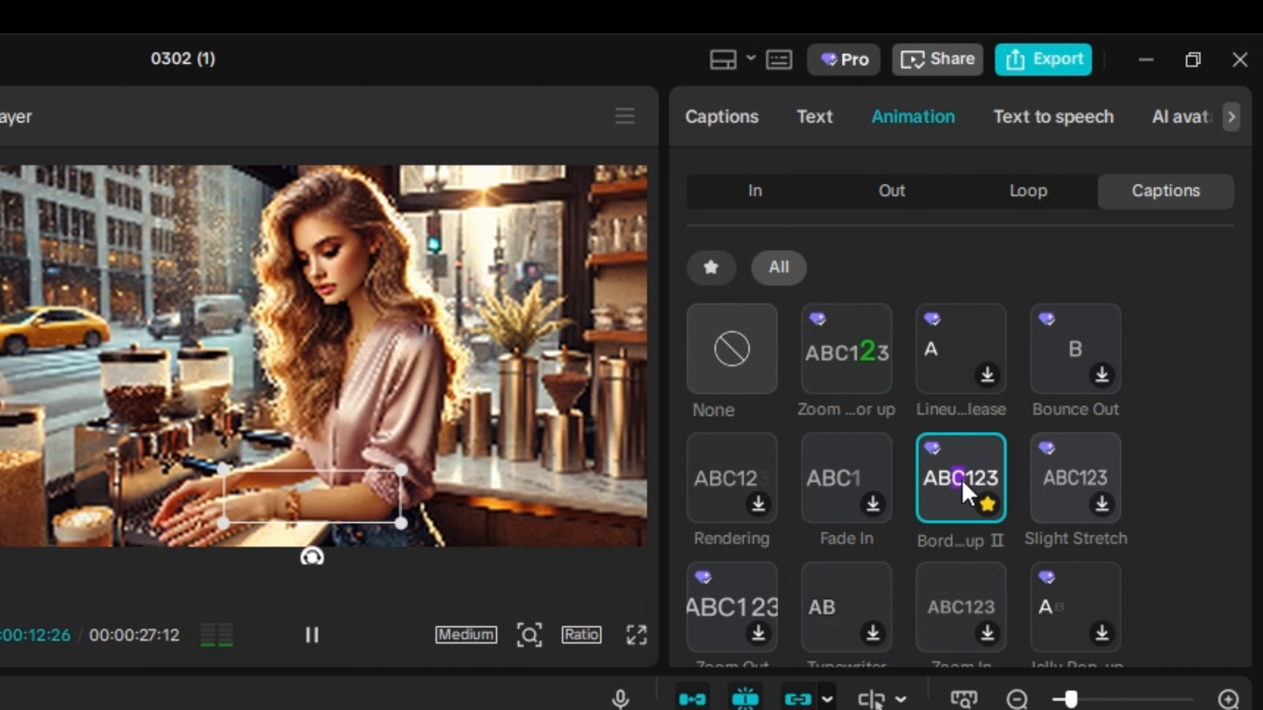
pyautogui.scroll(-5, 1074, 597)
pyautogui.click(1074, 597)
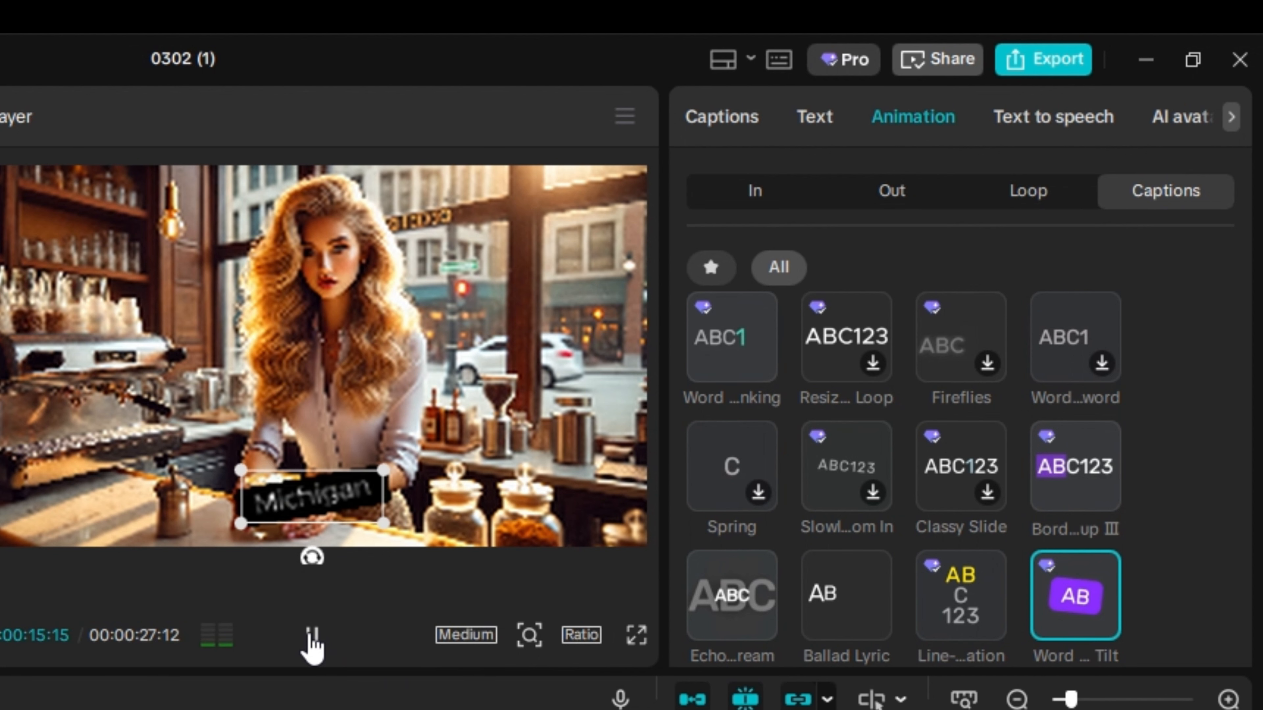
# - Stop the playback and remove the caption animation so that the captions use None
pyautogui.click(312, 642)
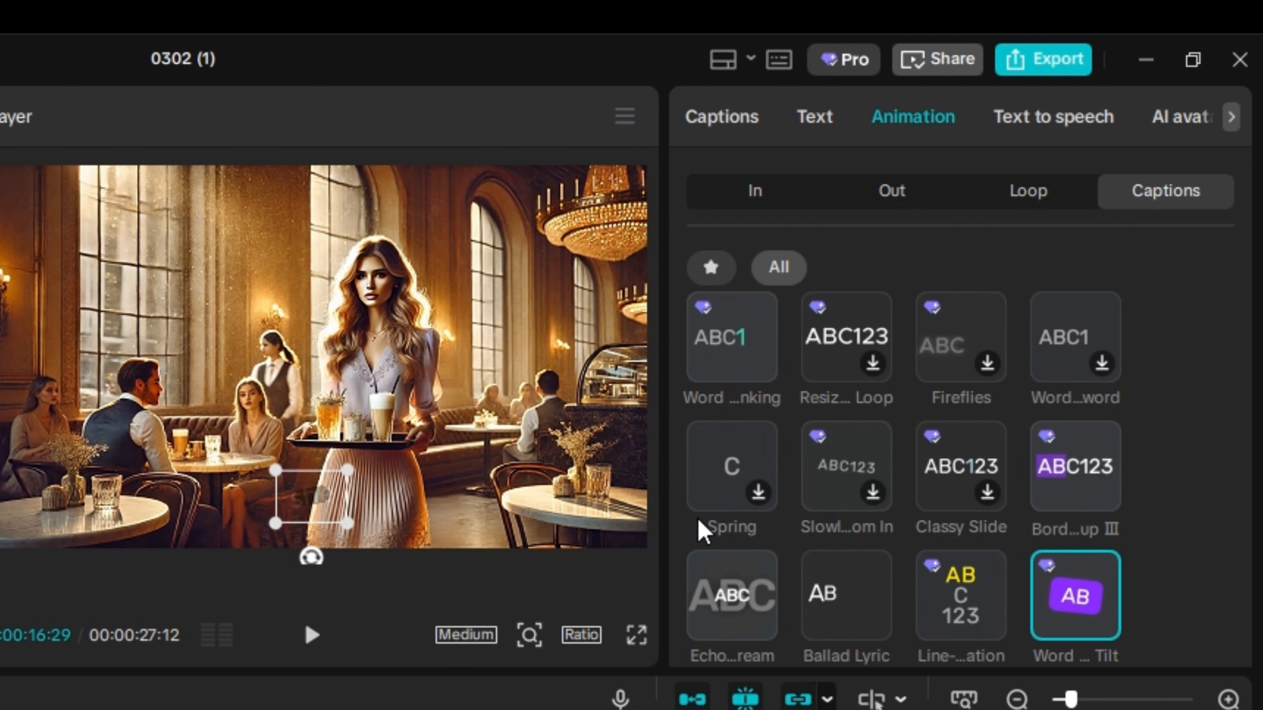
pyautogui.scroll(2, 997, 485)
pyautogui.scroll(2, 997, 485)
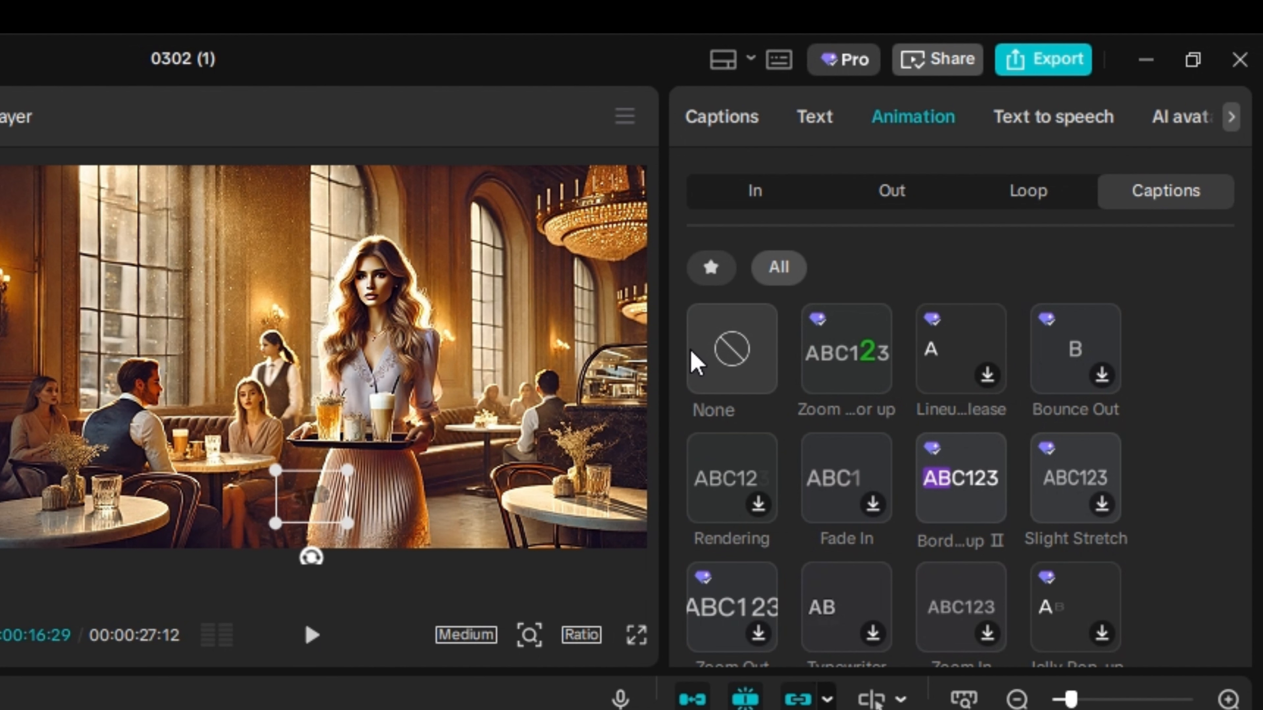
pyautogui.click(706, 354)
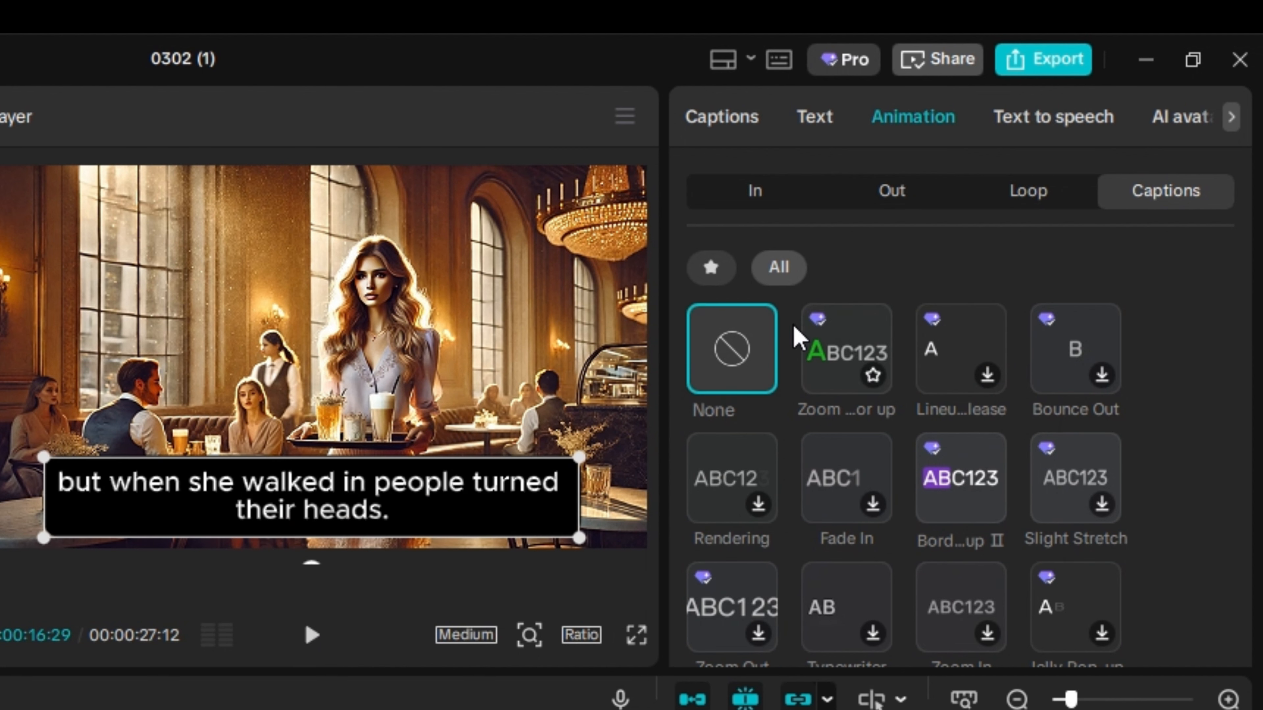
# - Remove the white-on-black preset style from the captions
pyautogui.click(815, 119)
pyautogui.scroll(-5, 1027, 450)
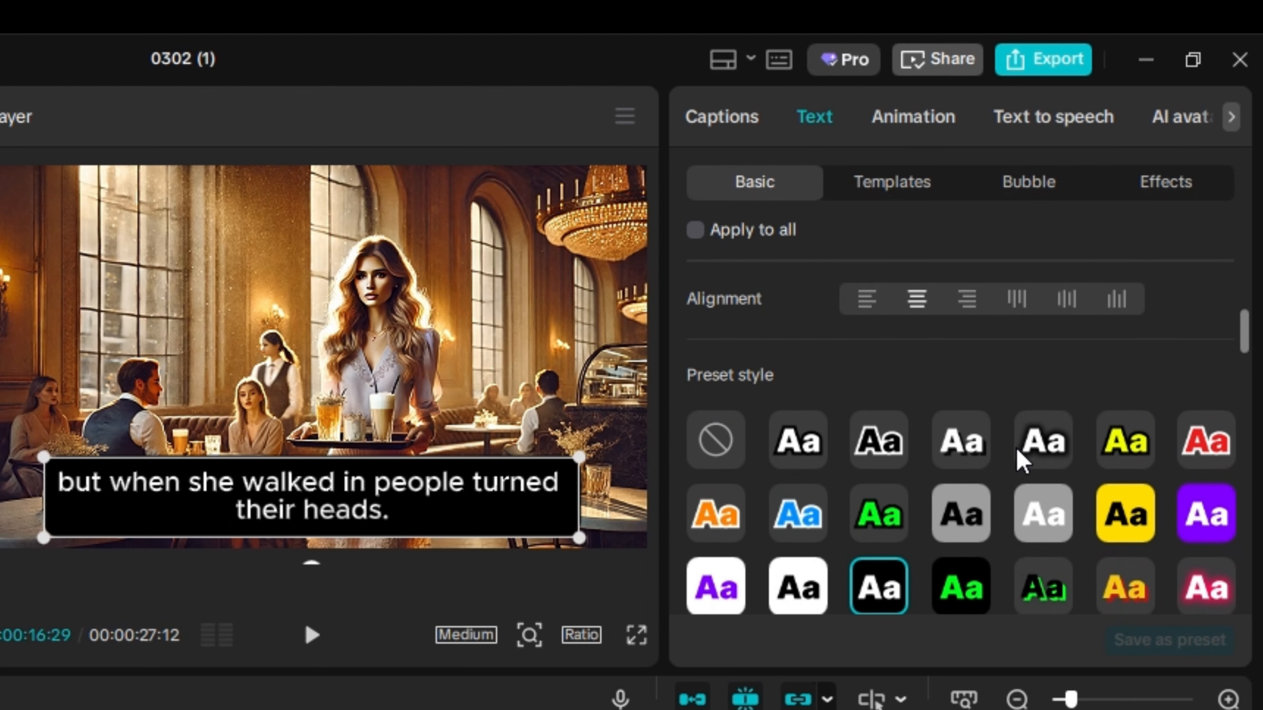
pyautogui.scroll(-3, 1116, 485)
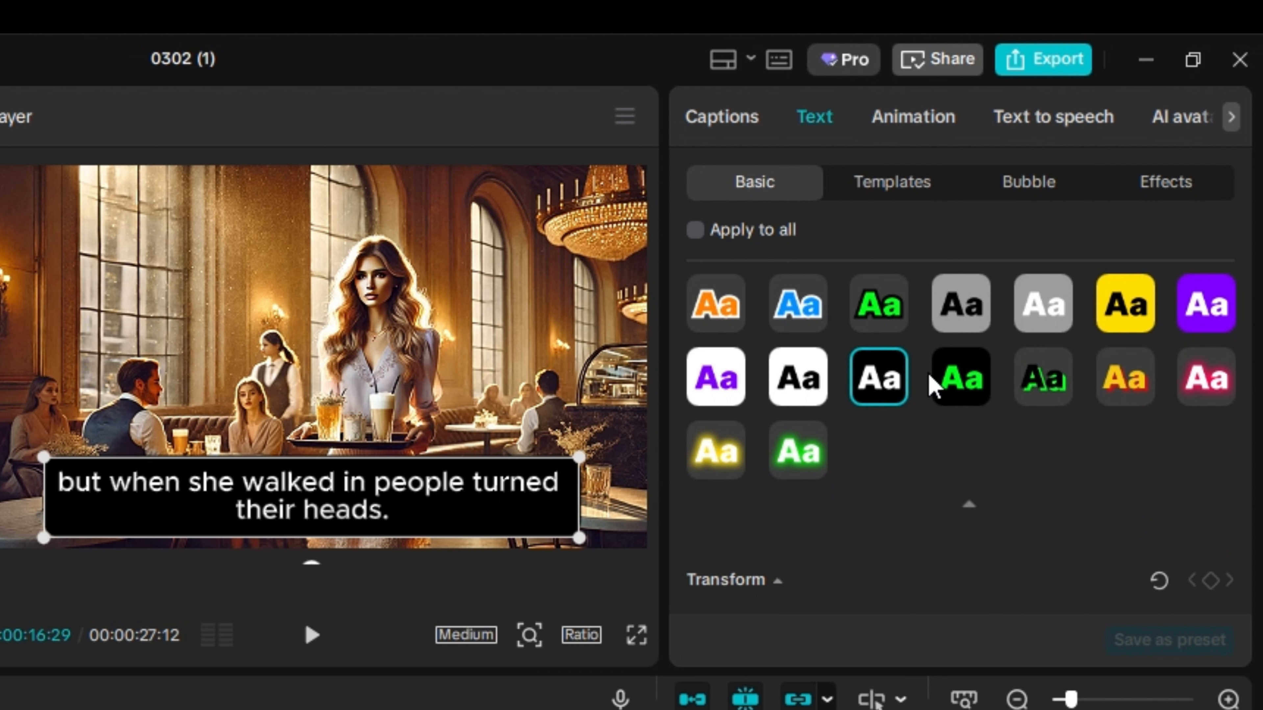
pyautogui.scroll(4, 919, 409)
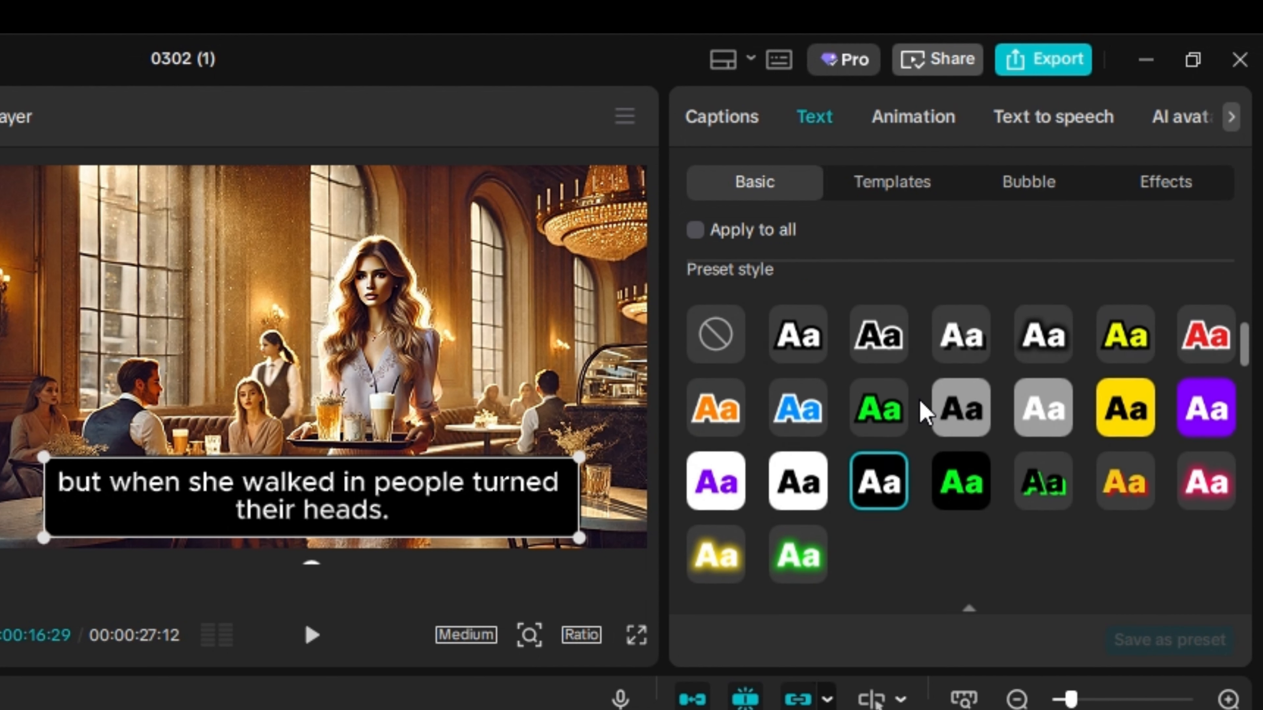
pyautogui.scroll(-1, 919, 409)
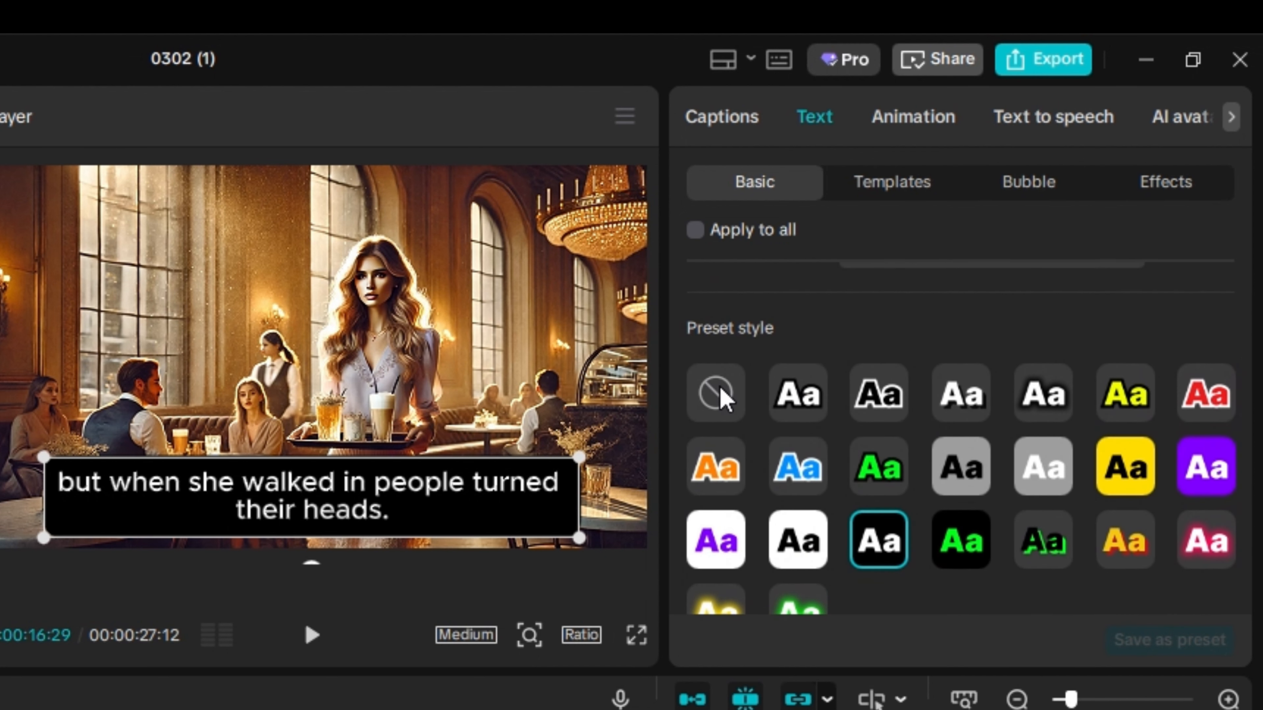
pyautogui.click(722, 394)
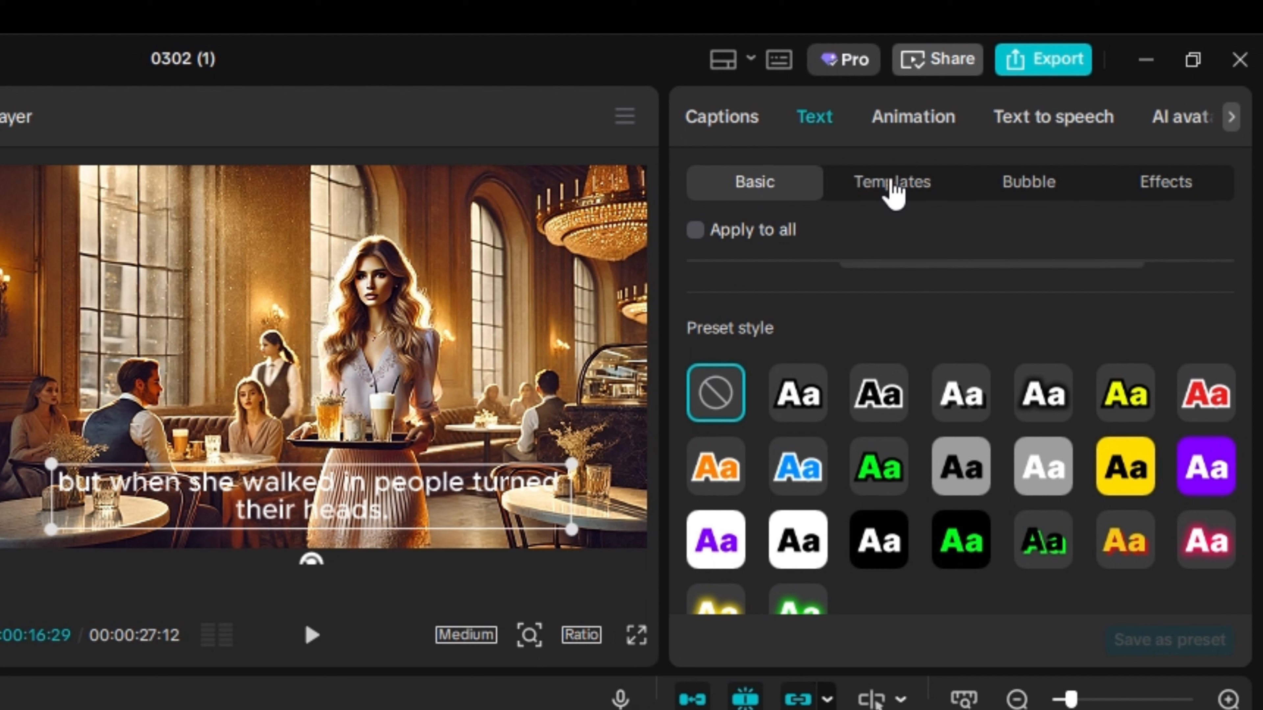
# - Try the "THE QUICK" text template with cyan highlighting on the captions and play the video briefly to preview it
pyautogui.click(902, 194)
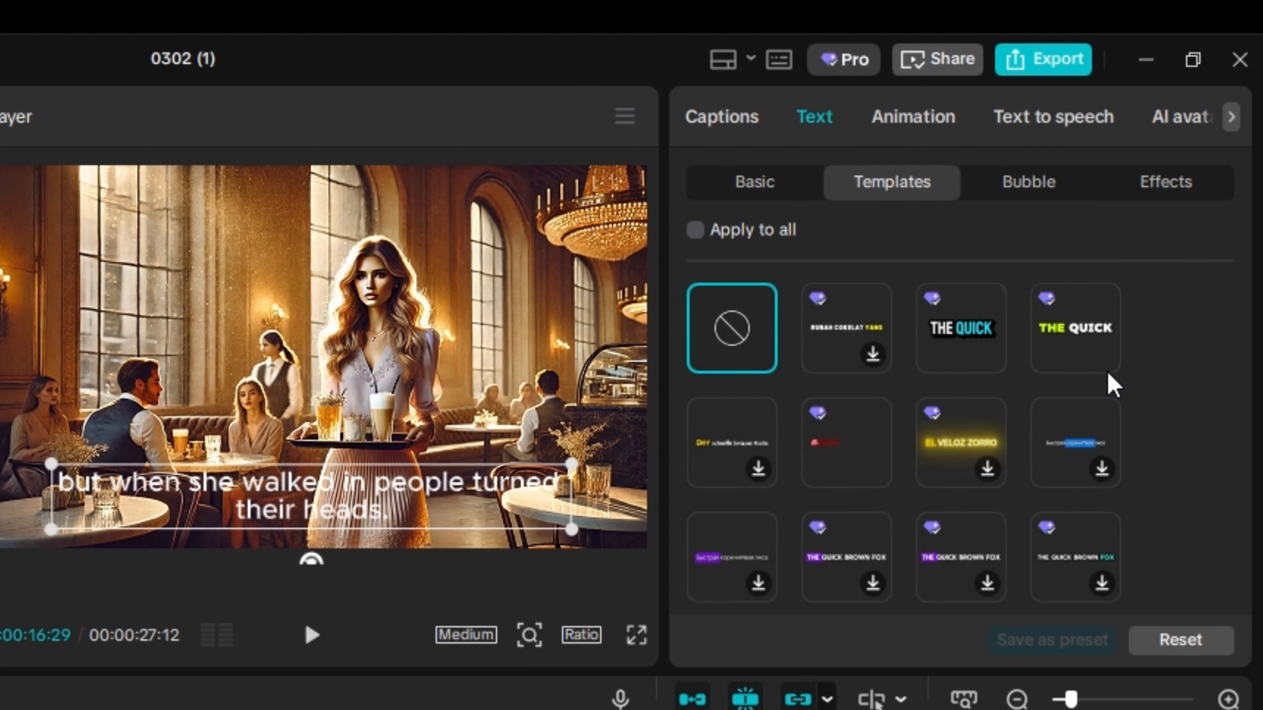
pyautogui.scroll(-5, 769, 507)
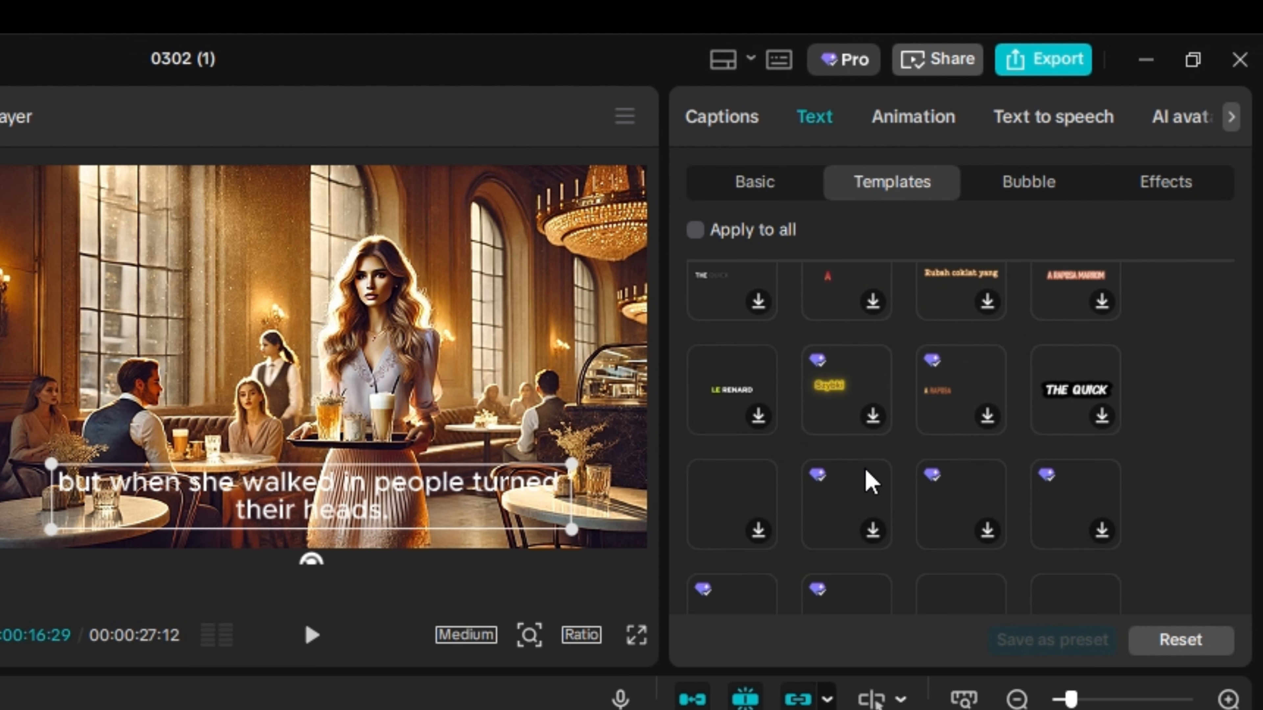
pyautogui.scroll(5, 883, 479)
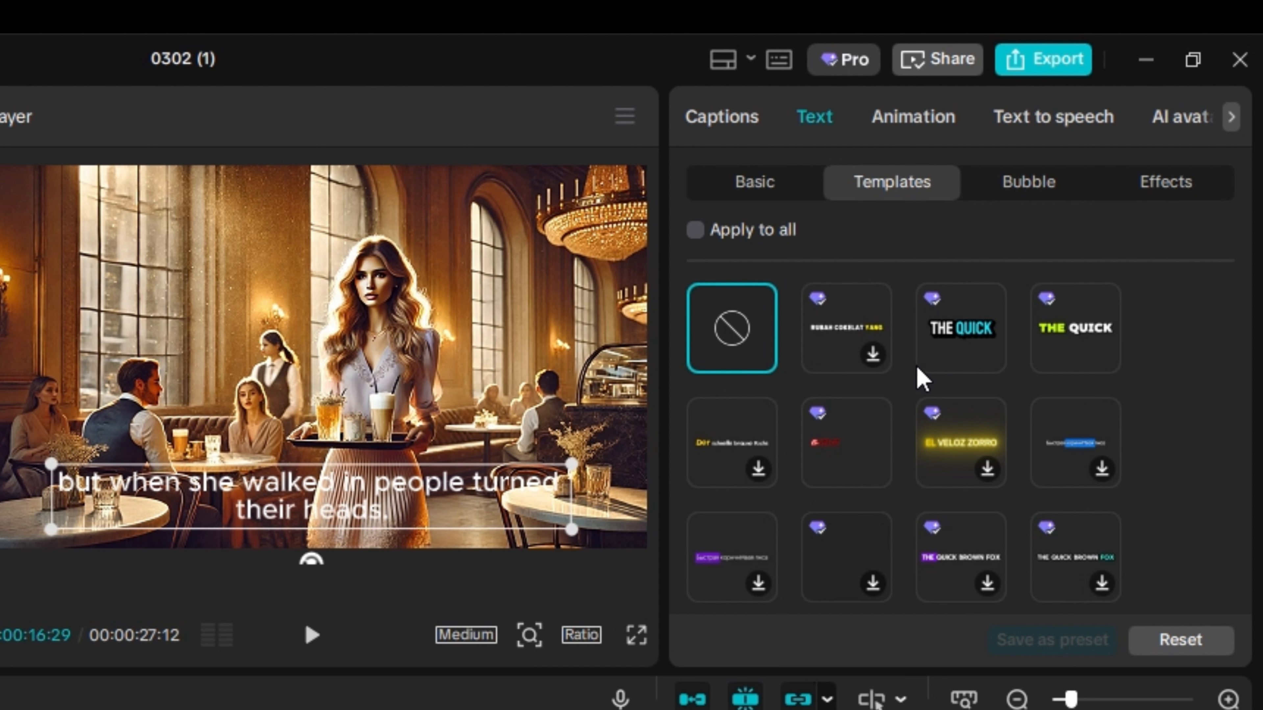
pyautogui.click(961, 341)
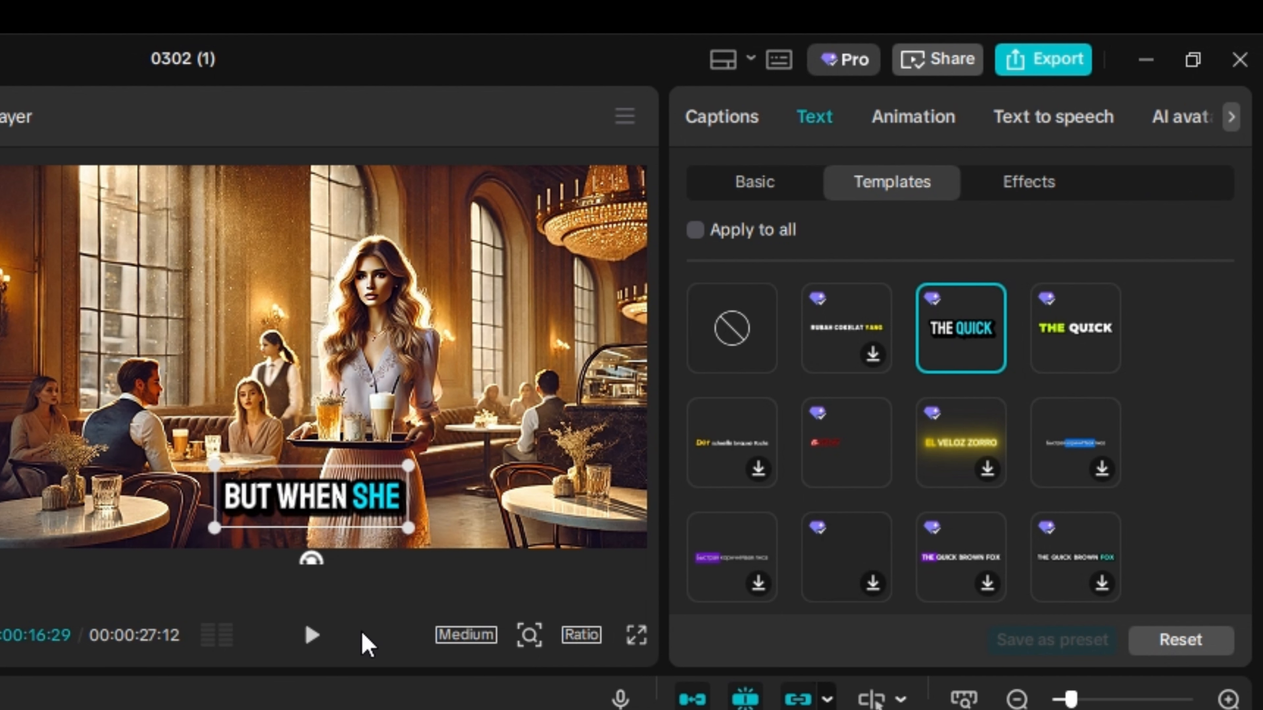
pyautogui.click(312, 637)
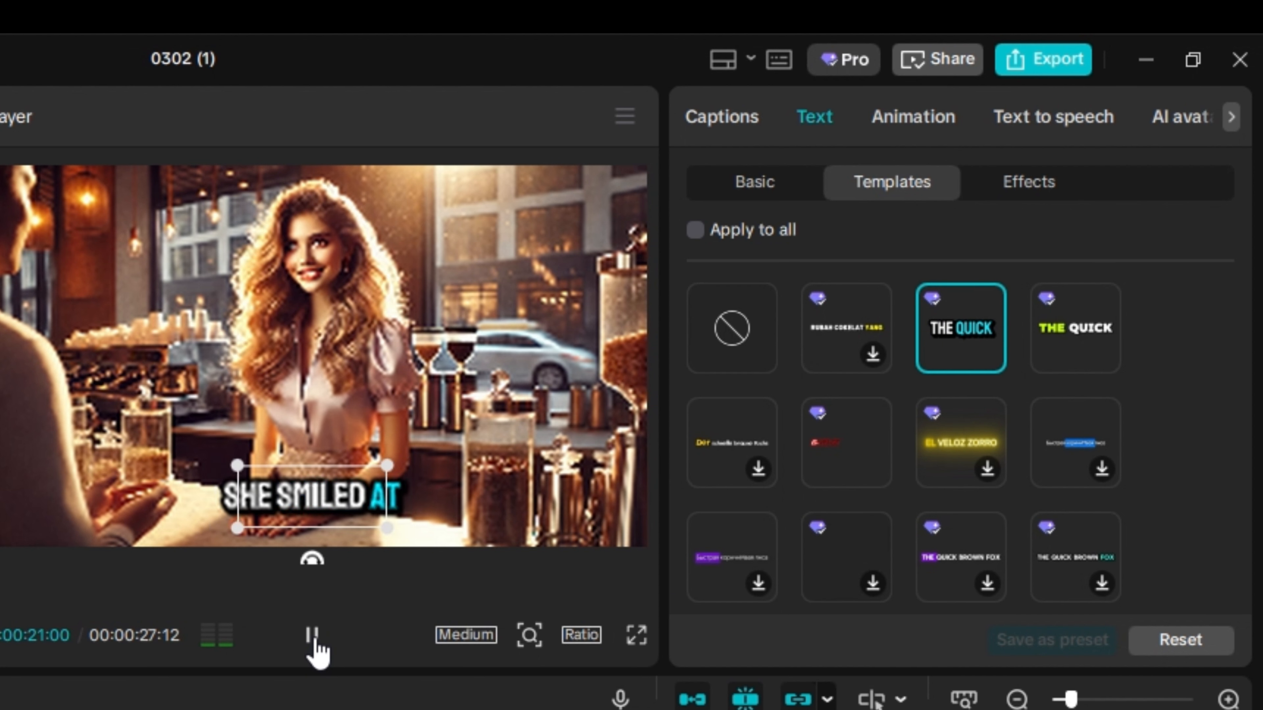
pyautogui.click(312, 639)
# - Try the green-highlighted "THE QUICK" template and the glowing yellow "EL VELOZ ZORRO" template on the captions, playing the video for each
pyautogui.click(1069, 356)
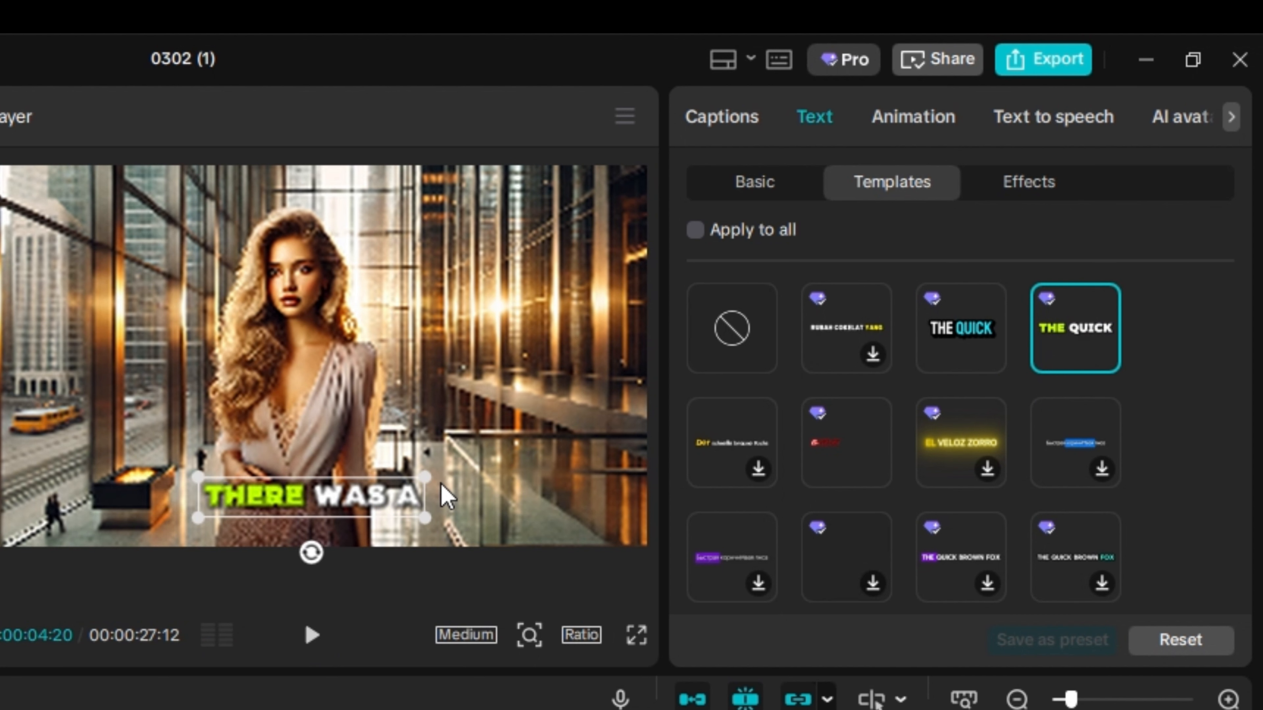
pyautogui.click(312, 639)
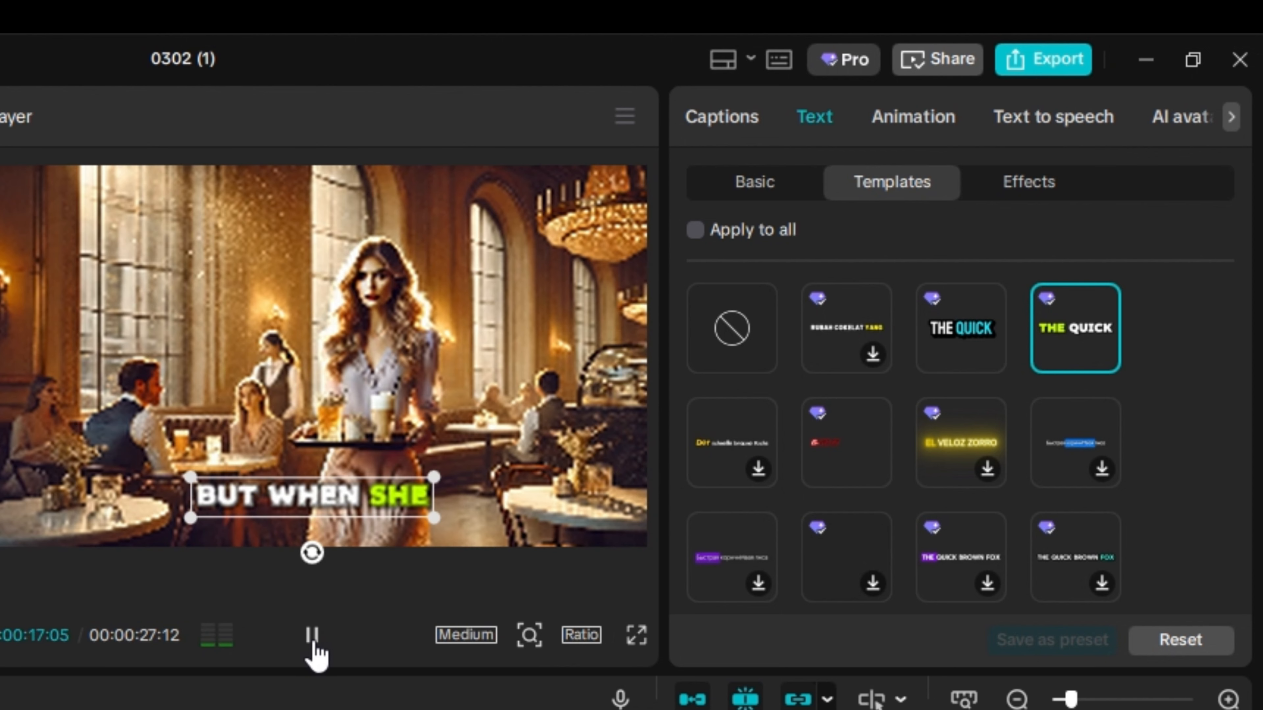
pyautogui.click(962, 449)
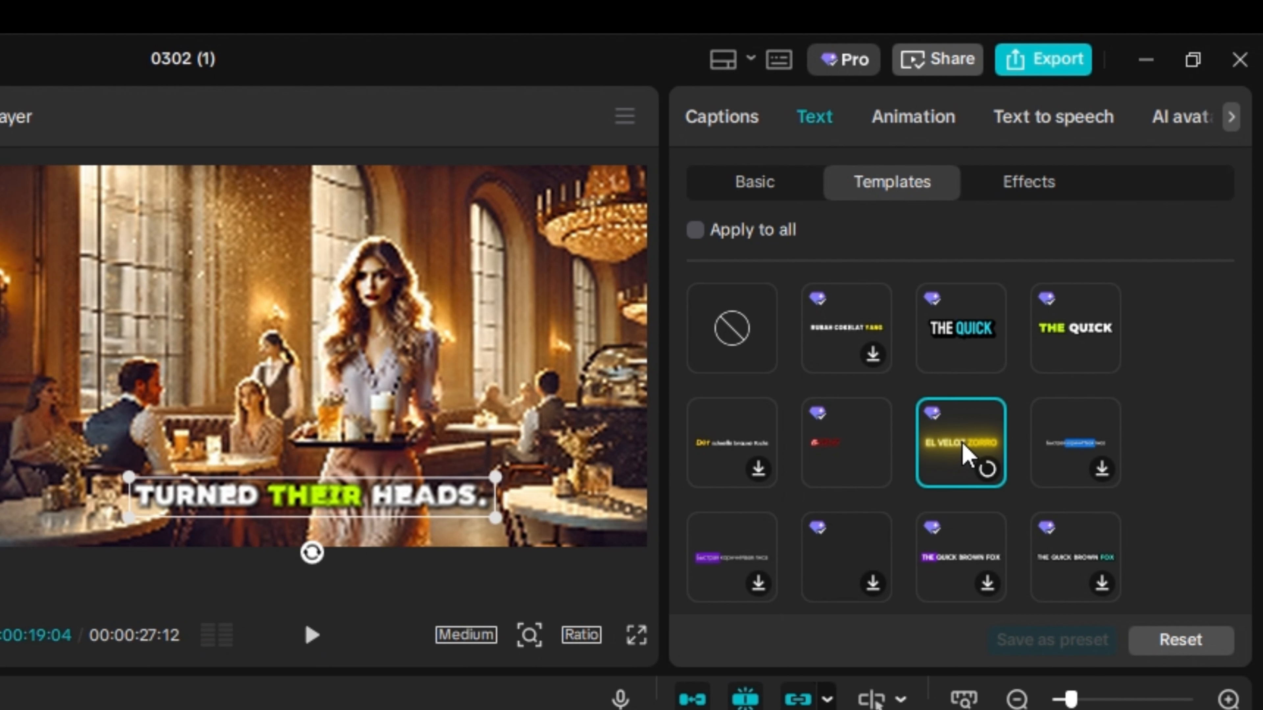
pyautogui.click(312, 637)
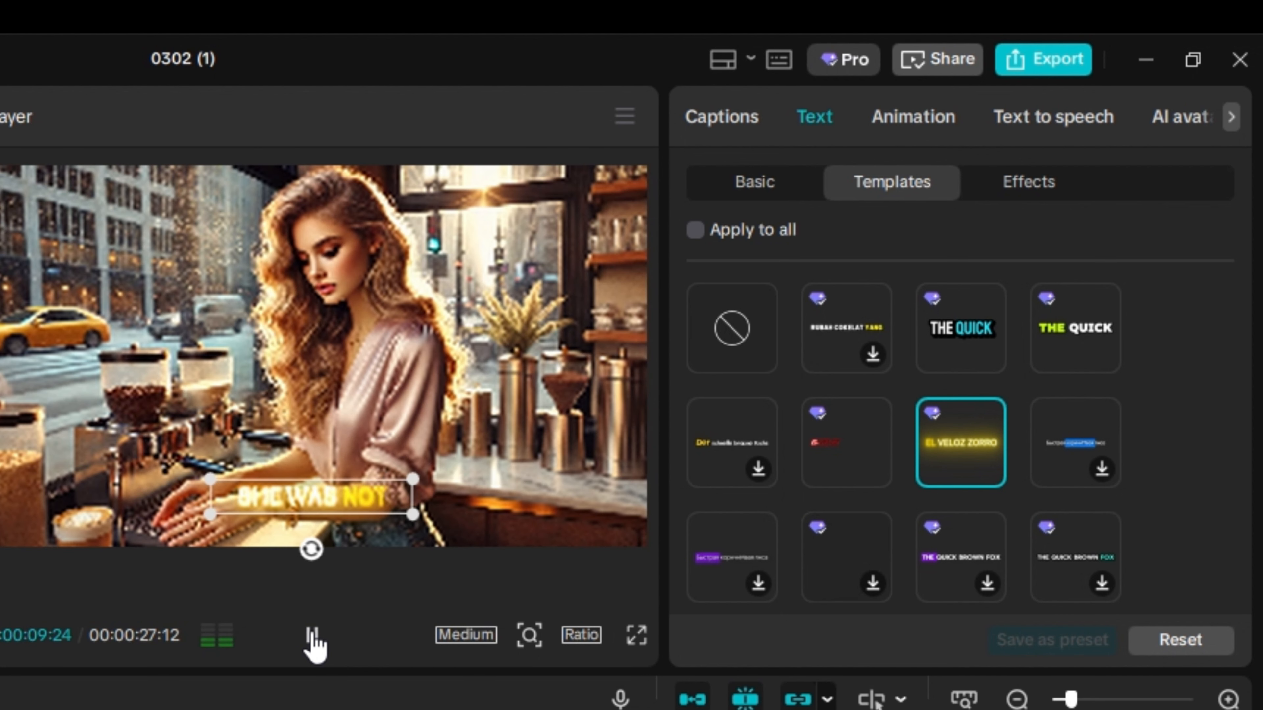
pyautogui.click(313, 637)
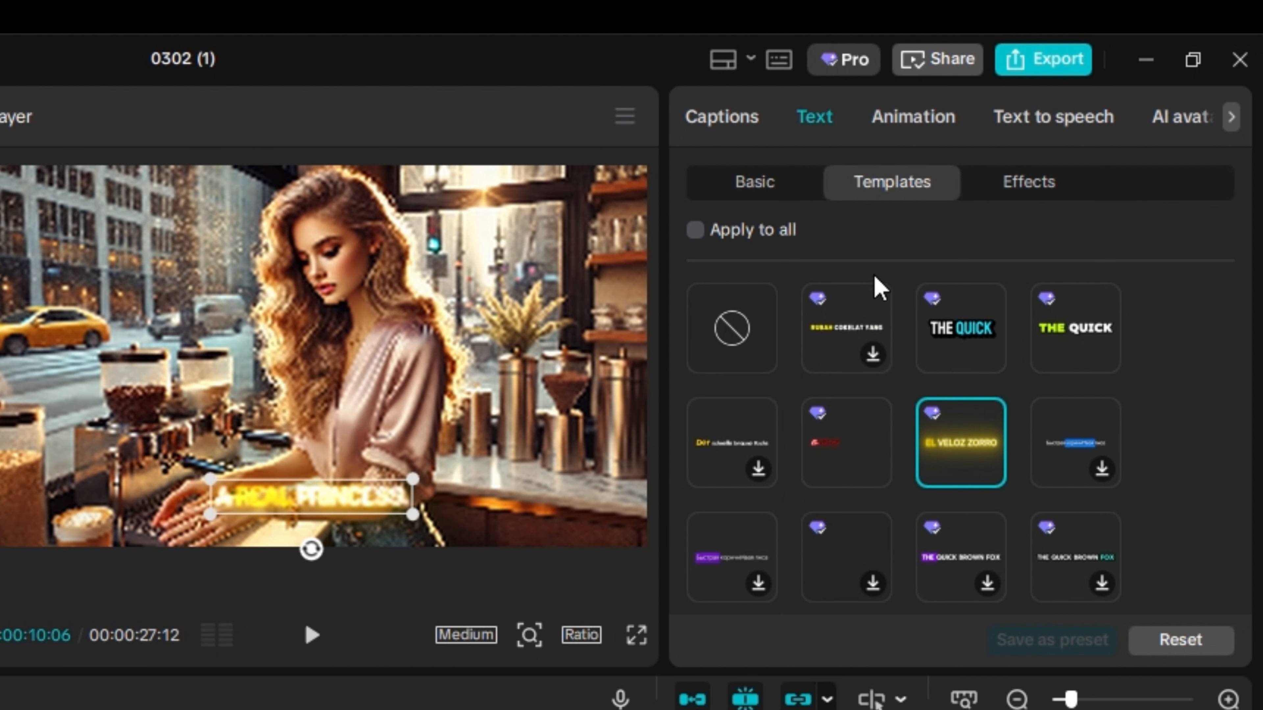
# - Look through more text templates and remove the applied template from the captions
pyautogui.scroll(-2, 1004, 534)
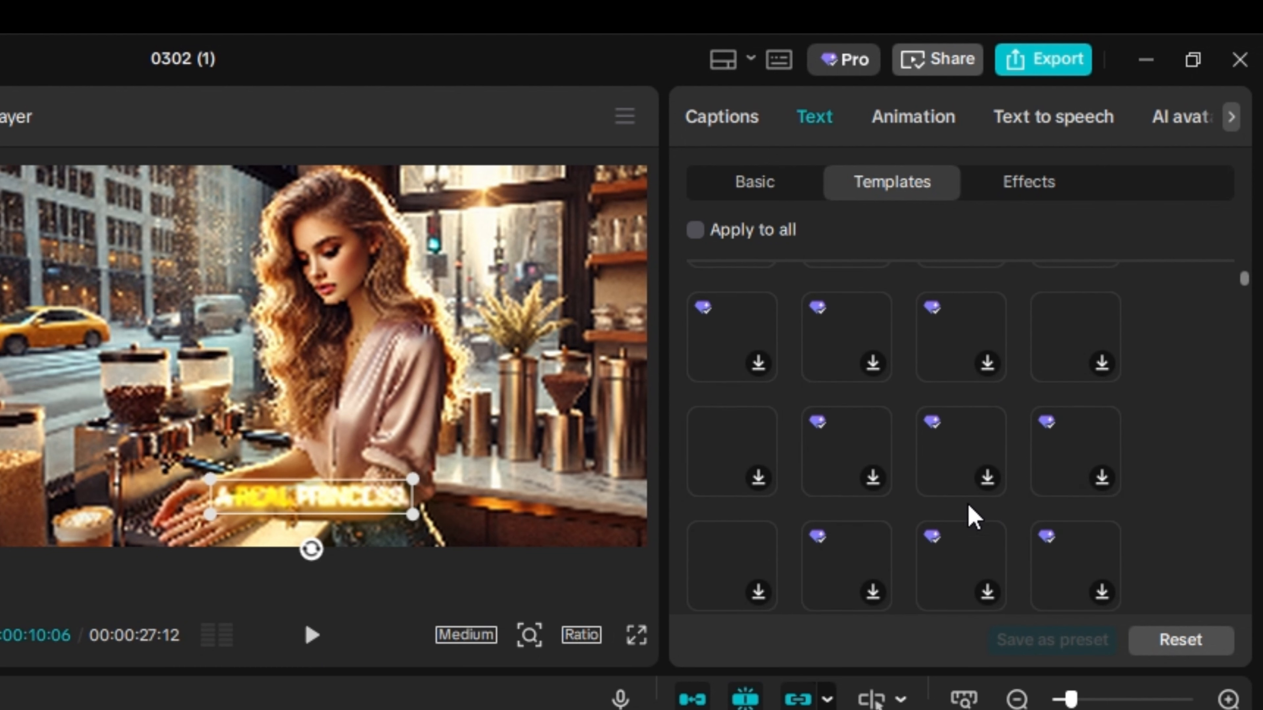
pyautogui.scroll(2, 956, 502)
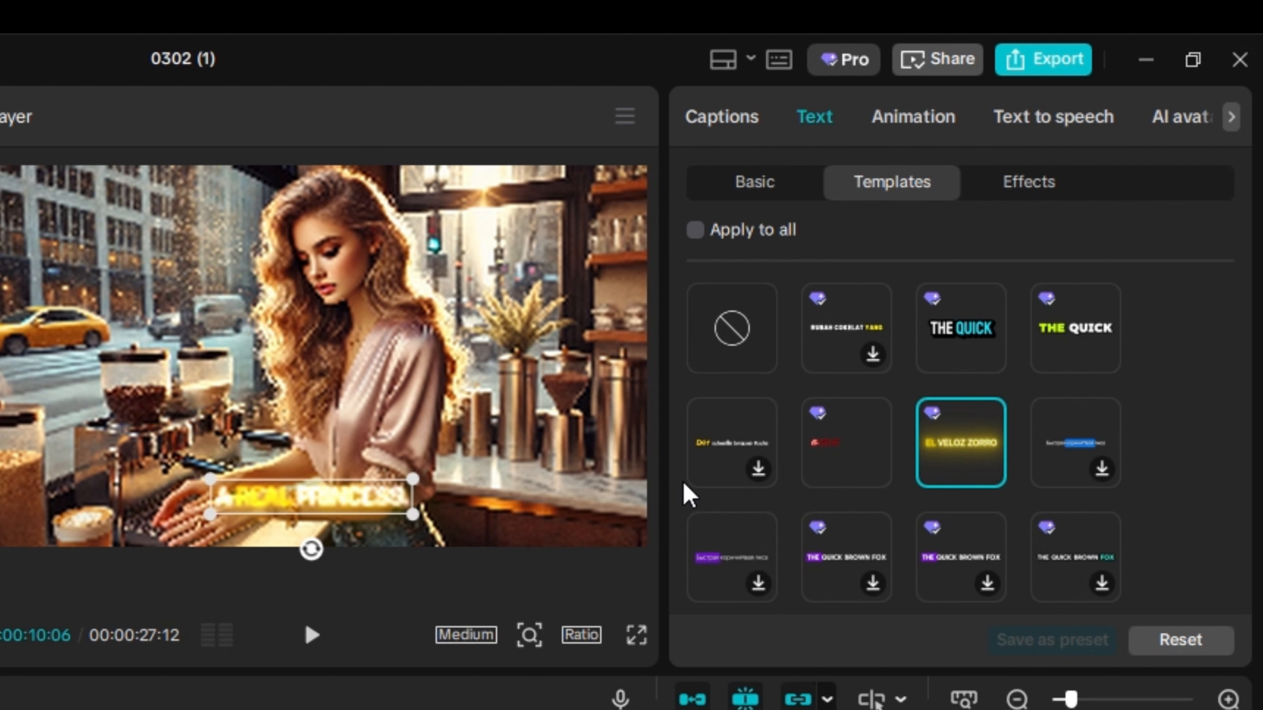
pyautogui.click(740, 332)
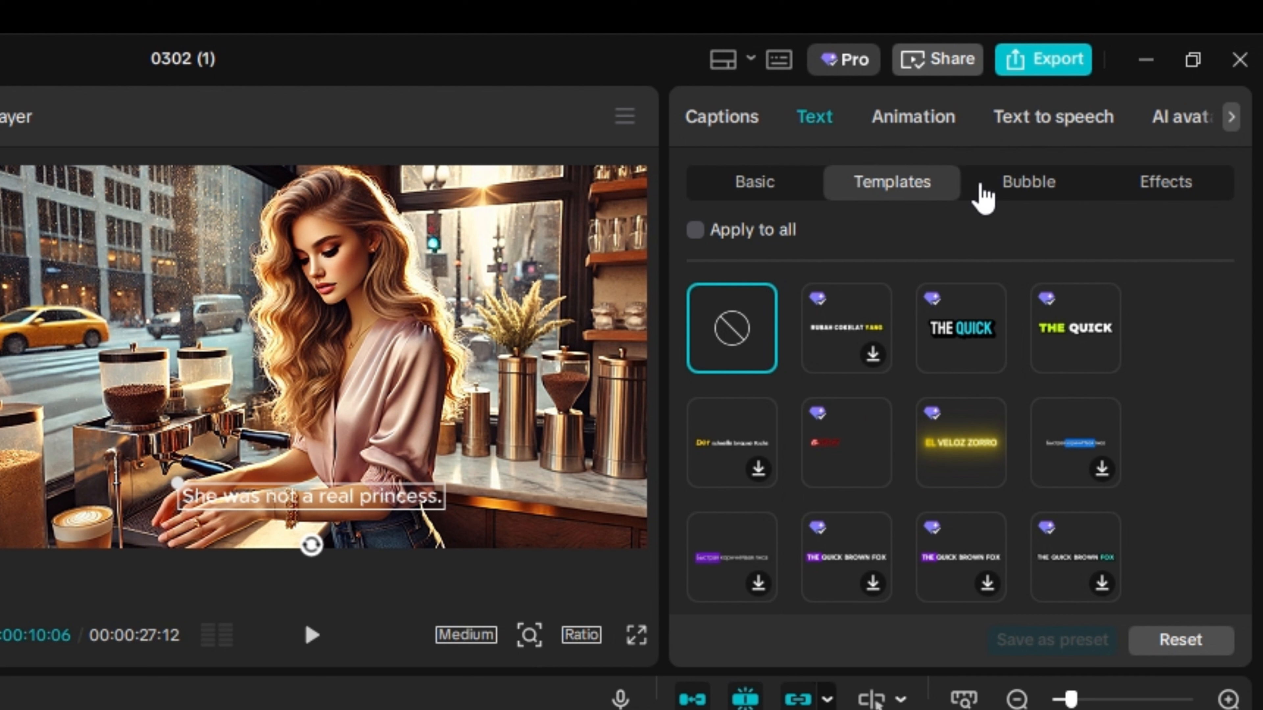
# - Browse the text effects, try the gold lettering on a rough black background on the captions, and preview it in playback
pyautogui.click(1164, 189)
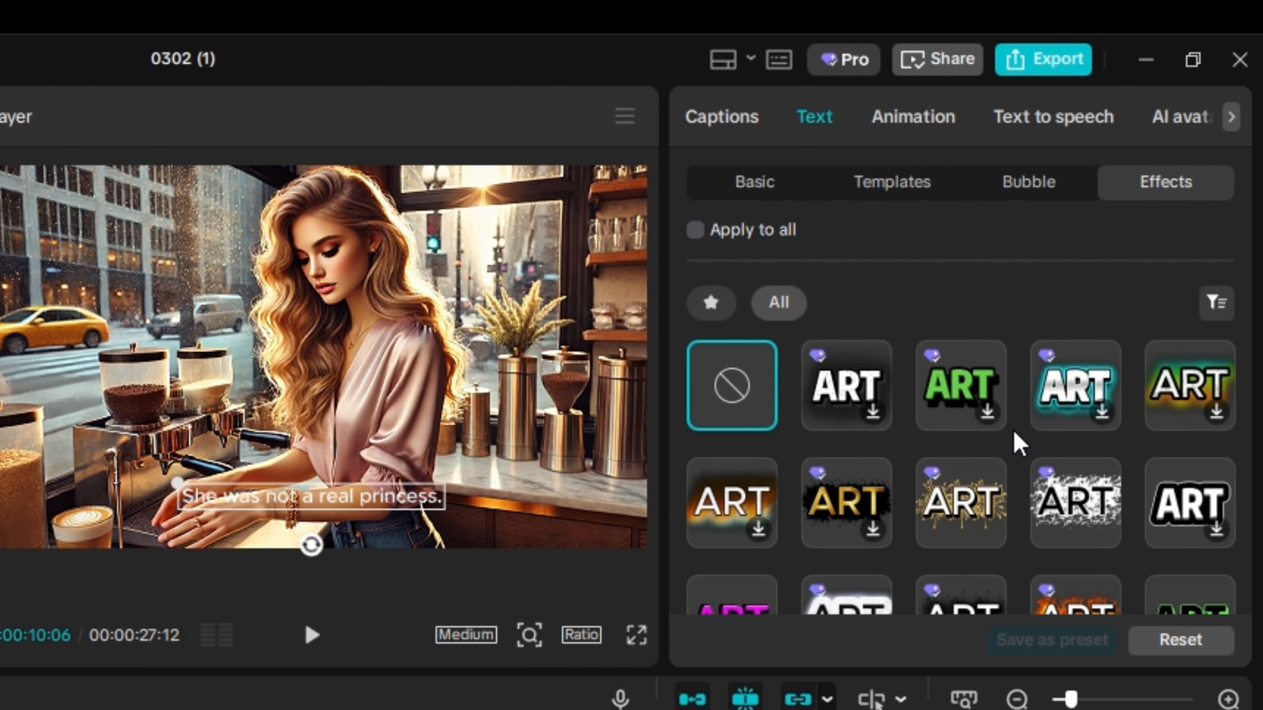
pyautogui.scroll(-2, 1017, 443)
pyautogui.scroll(-2, 1017, 443)
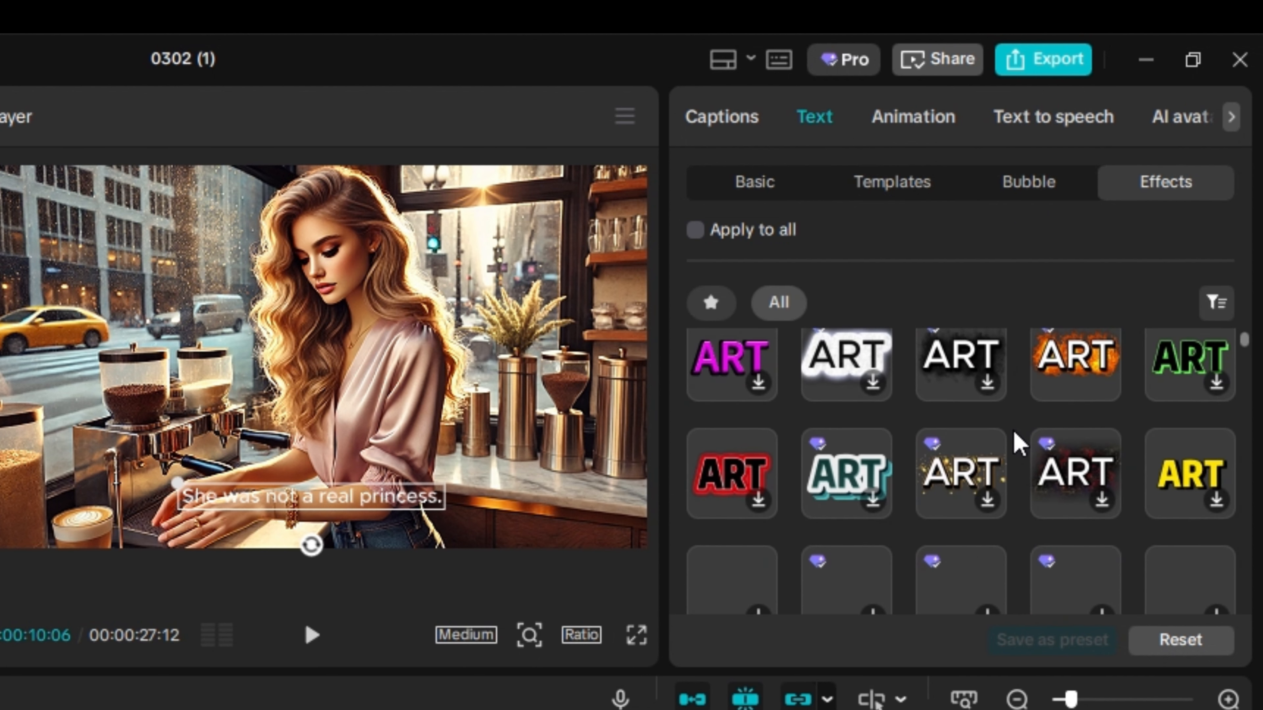
pyautogui.scroll(-2, 1017, 442)
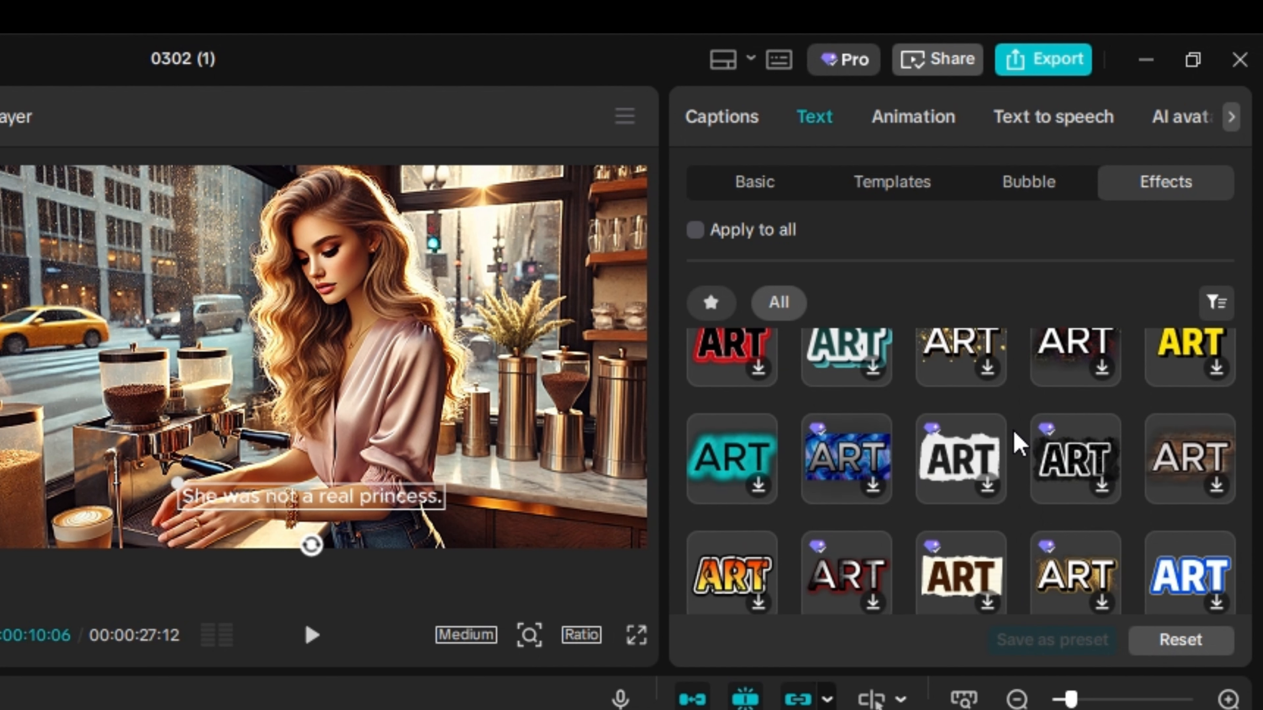
pyautogui.scroll(-4, 1017, 443)
pyautogui.scroll(-5, 1017, 443)
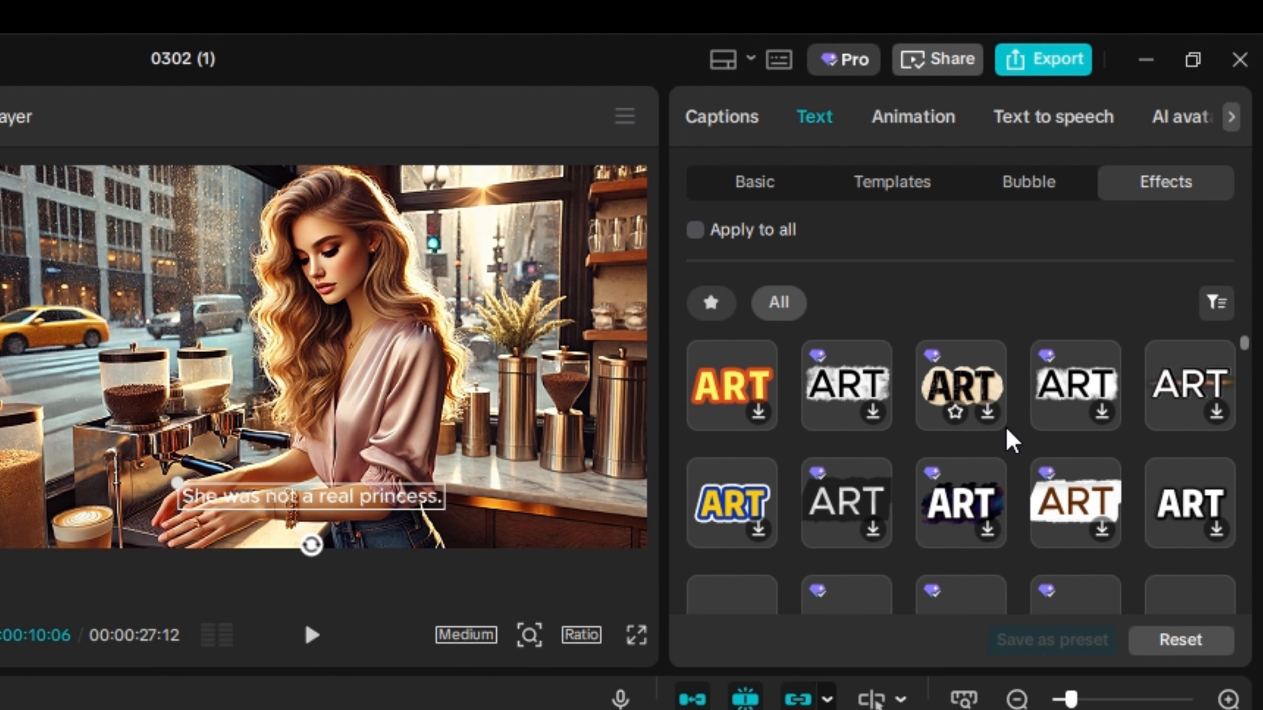
pyautogui.scroll(5, 1007, 429)
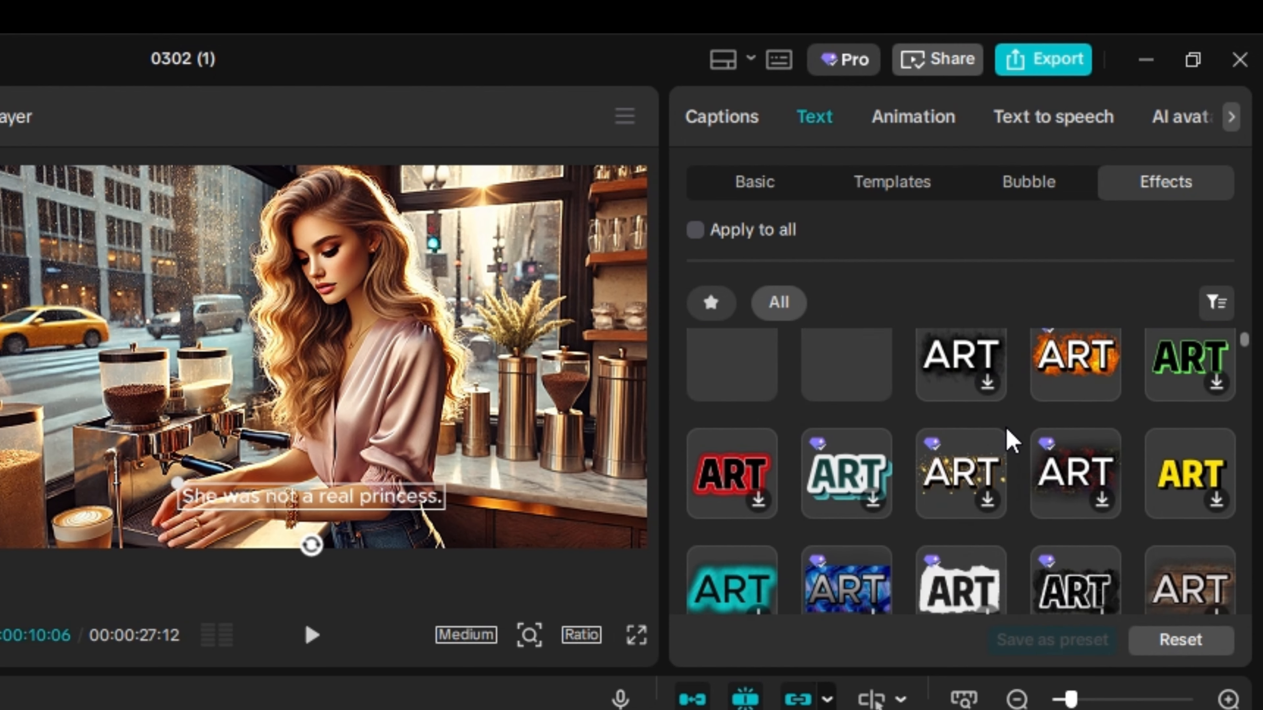
pyautogui.scroll(2, 1010, 441)
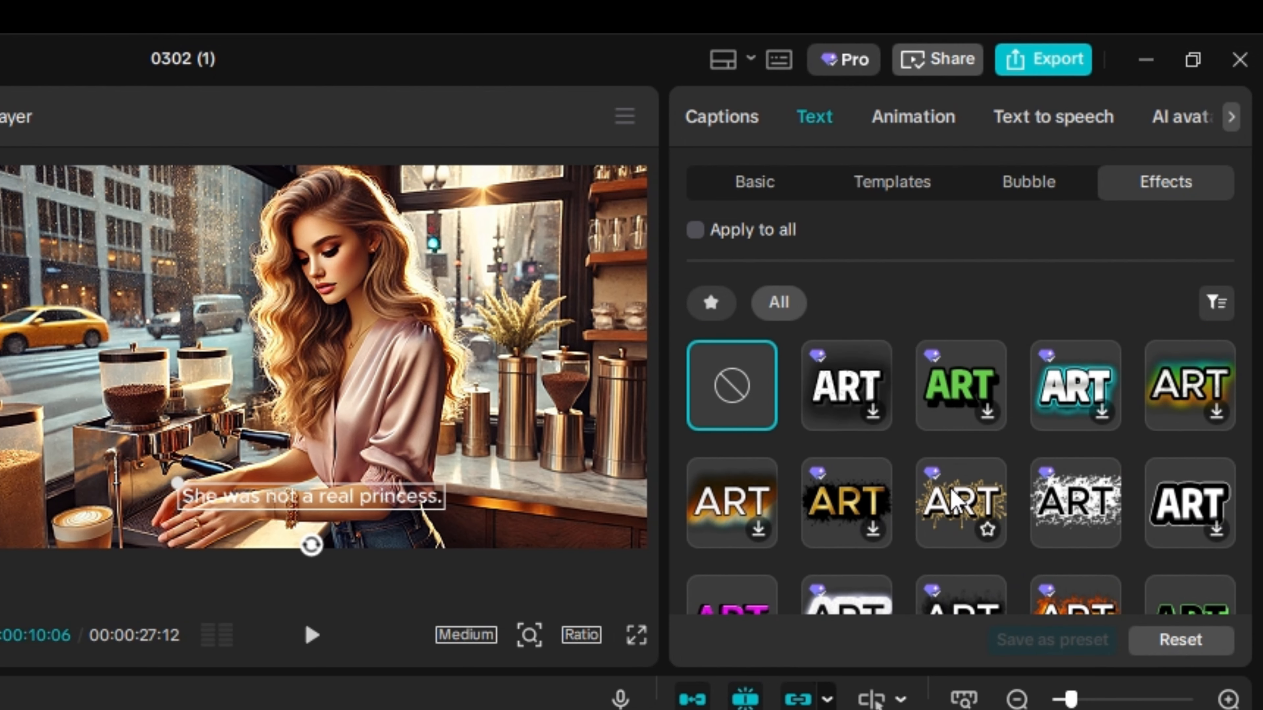
pyautogui.click(845, 500)
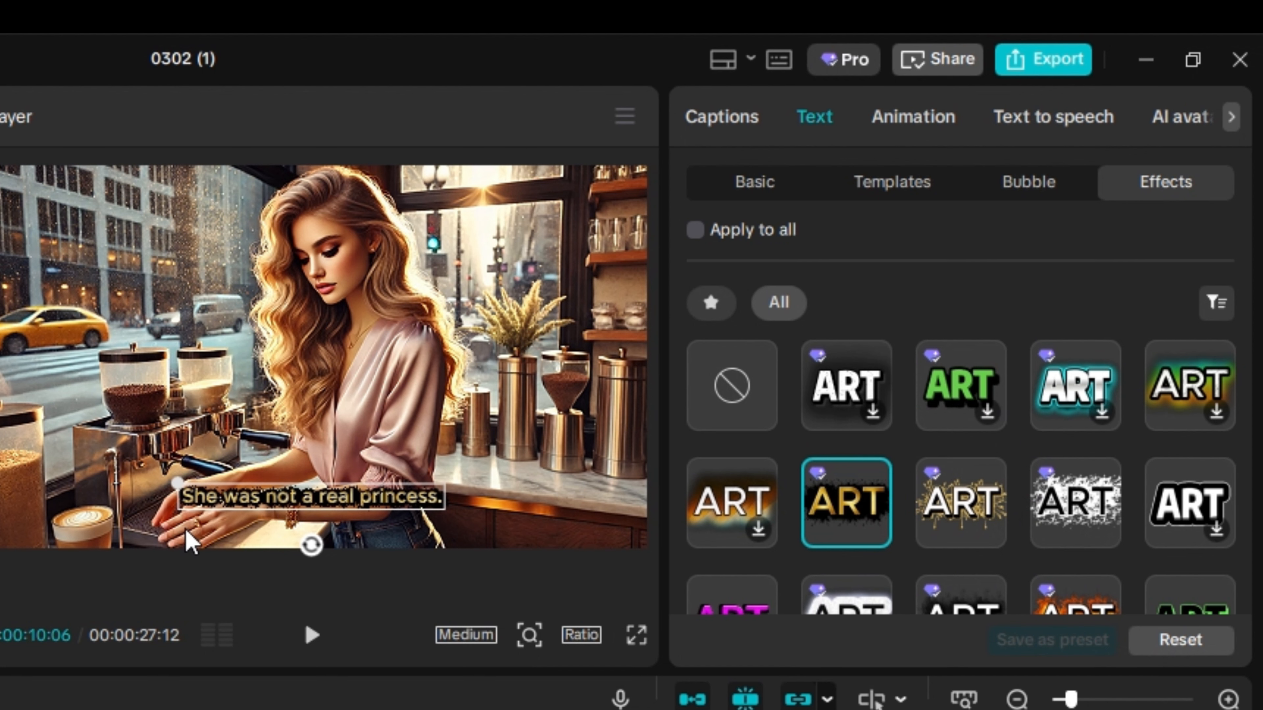
pyautogui.click(312, 638)
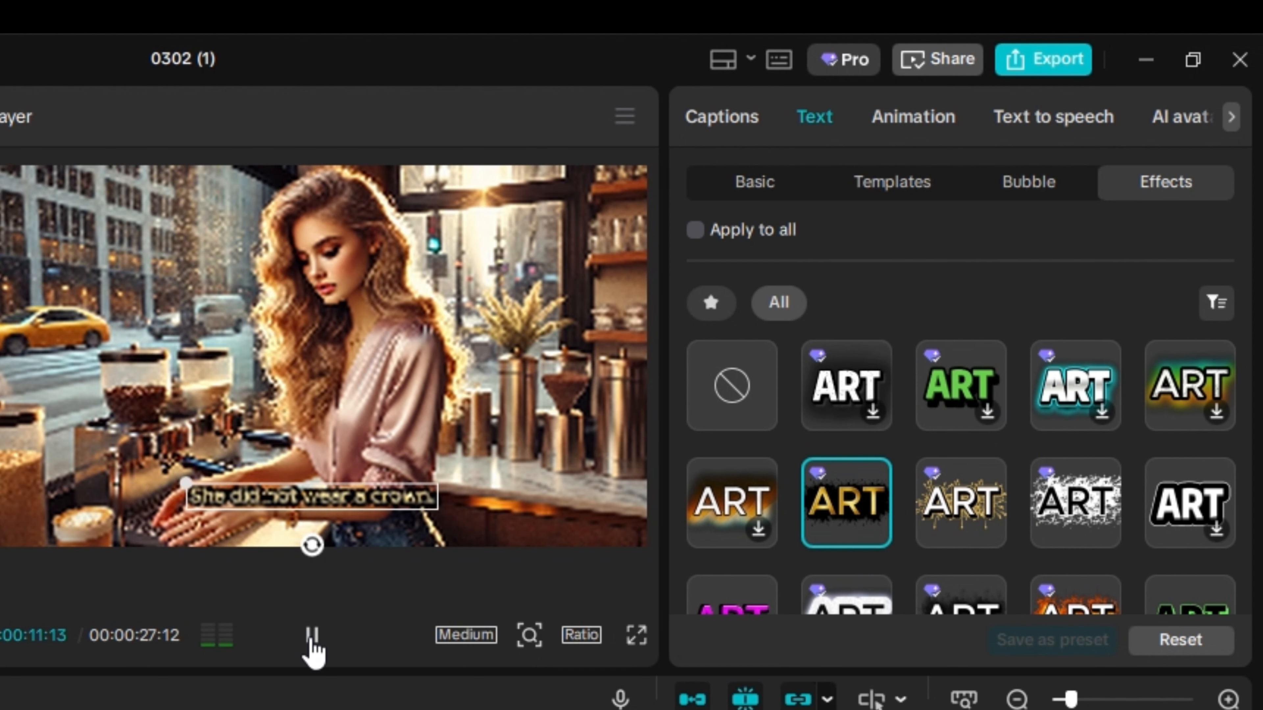
pyautogui.click(312, 639)
# - Set the captions' font size to 10 and play the video briefly to check the larger text
pyautogui.click(753, 183)
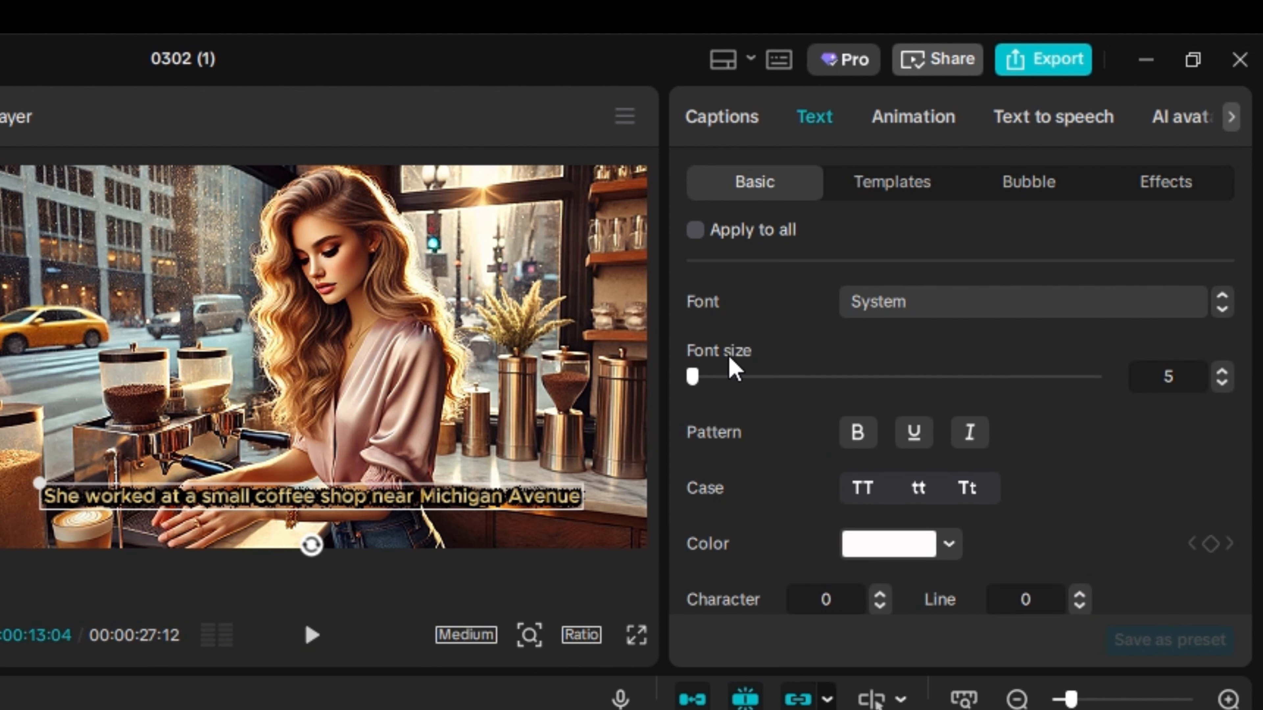
pyautogui.moveTo(693, 380)
pyautogui.mouseDown()
pyautogui.moveTo(715, 383)
pyautogui.moveTo(700, 384)
pyautogui.mouseUp()
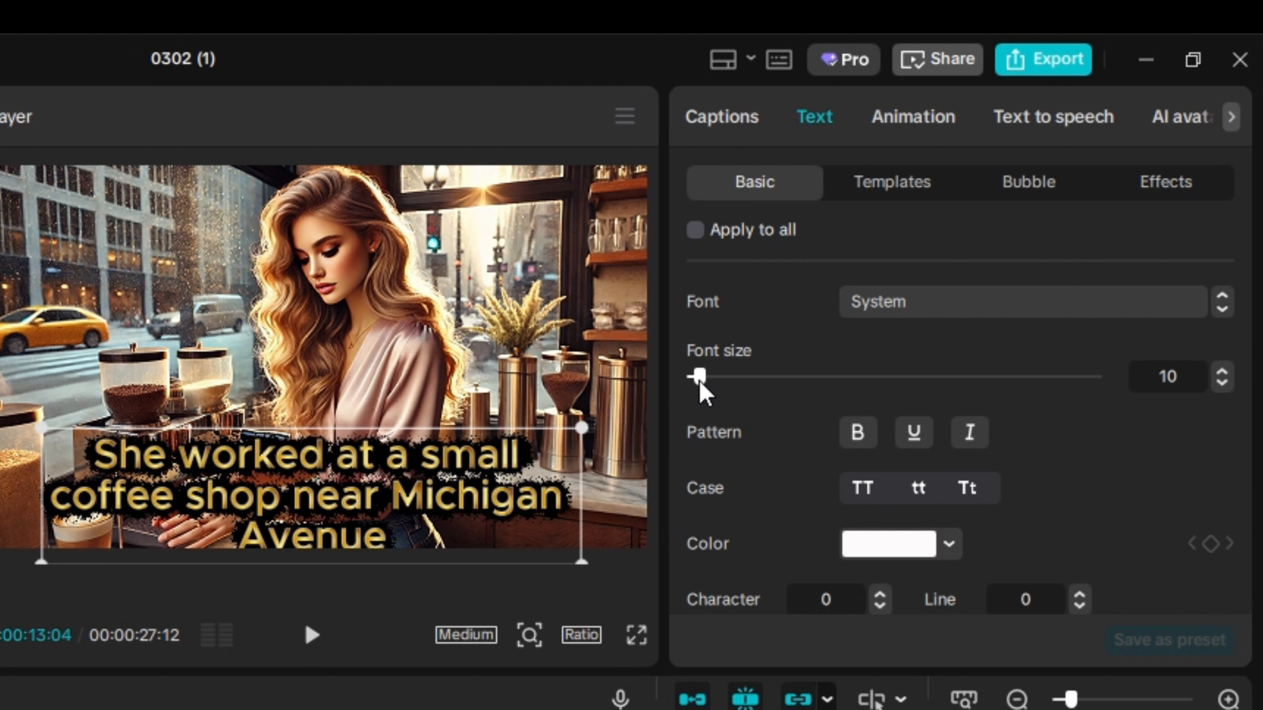
pyautogui.click(312, 637)
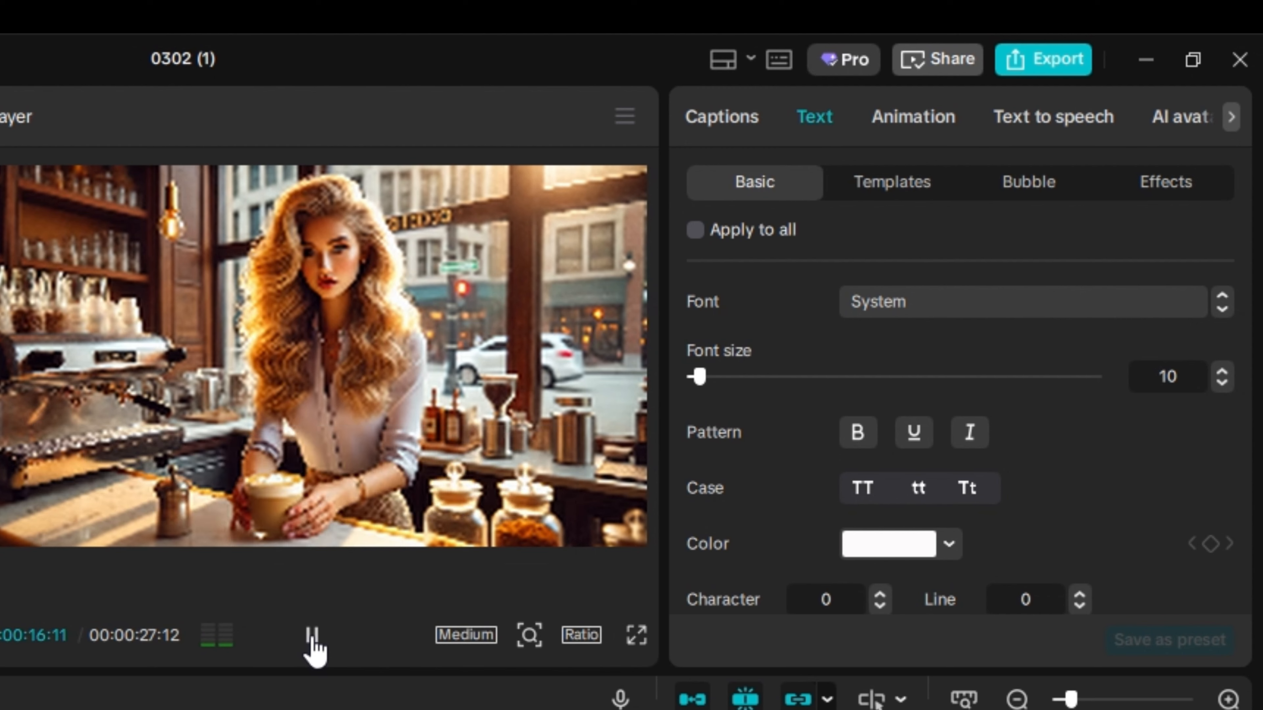
pyautogui.click(312, 636)
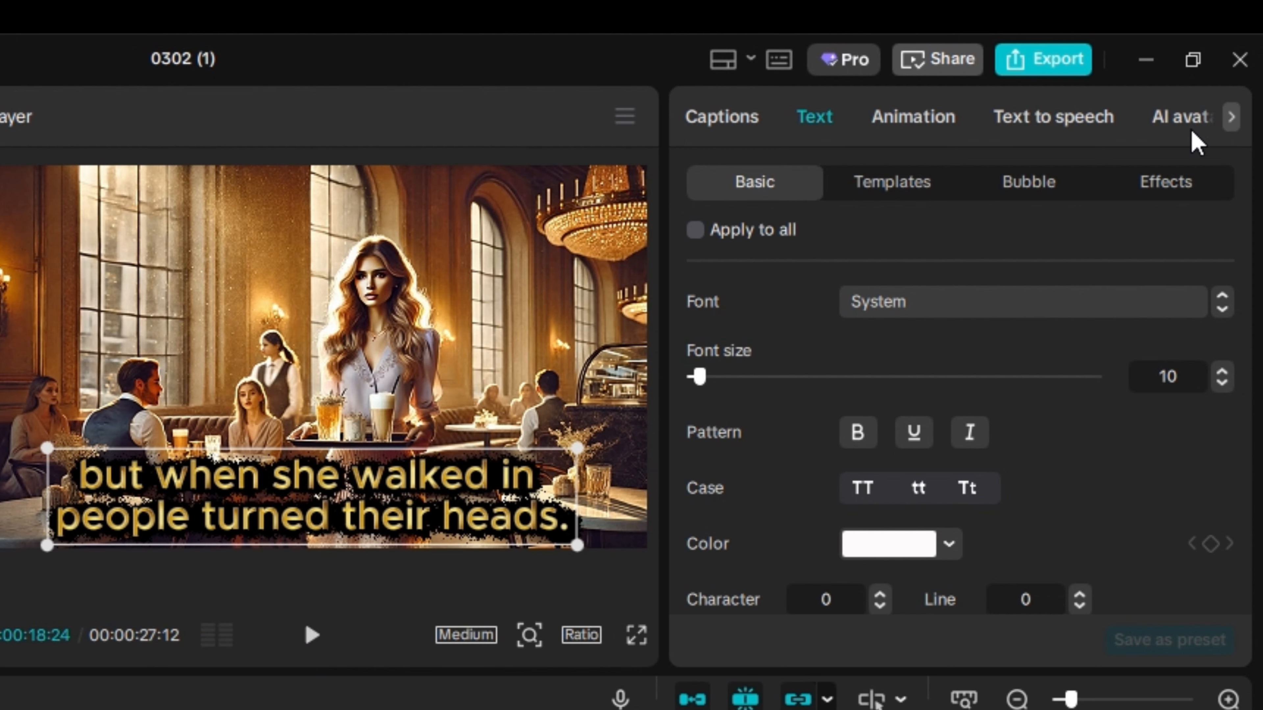
# - Try the gold-splatter text effect on the captions, and apply the white text effect with a thick black outline instead
pyautogui.click(1183, 185)
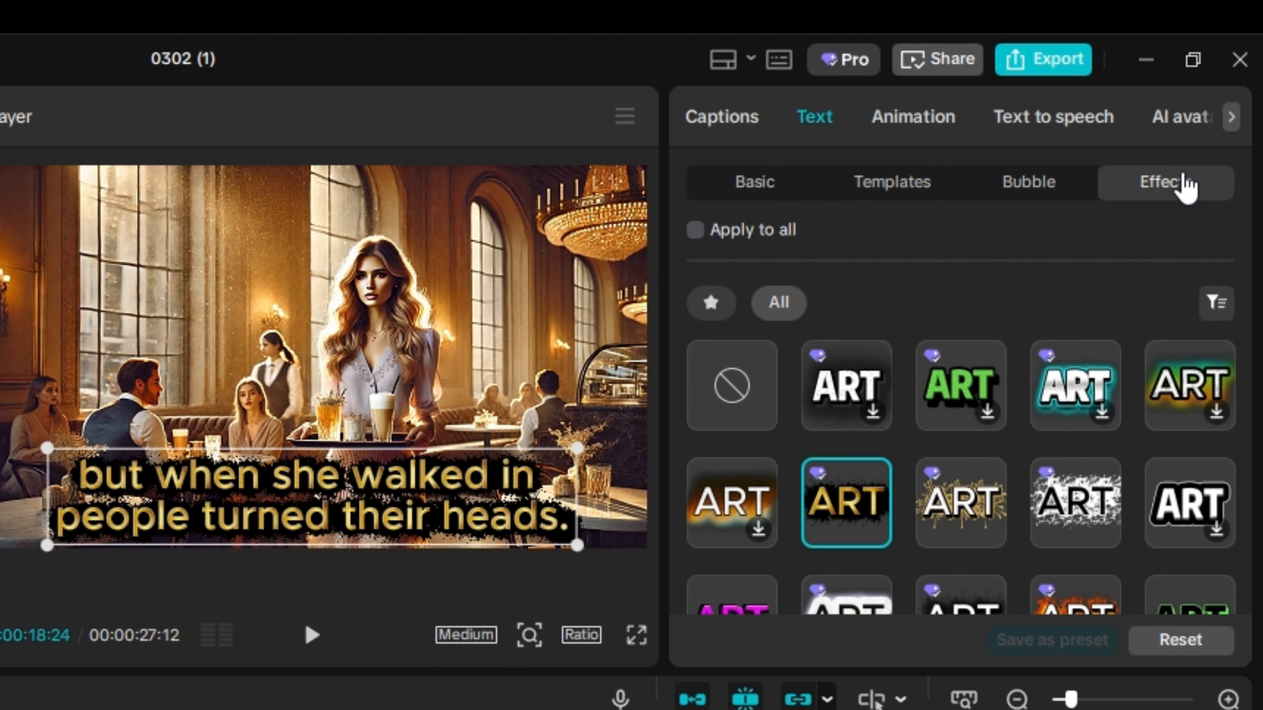
pyautogui.scroll(-5, 1125, 490)
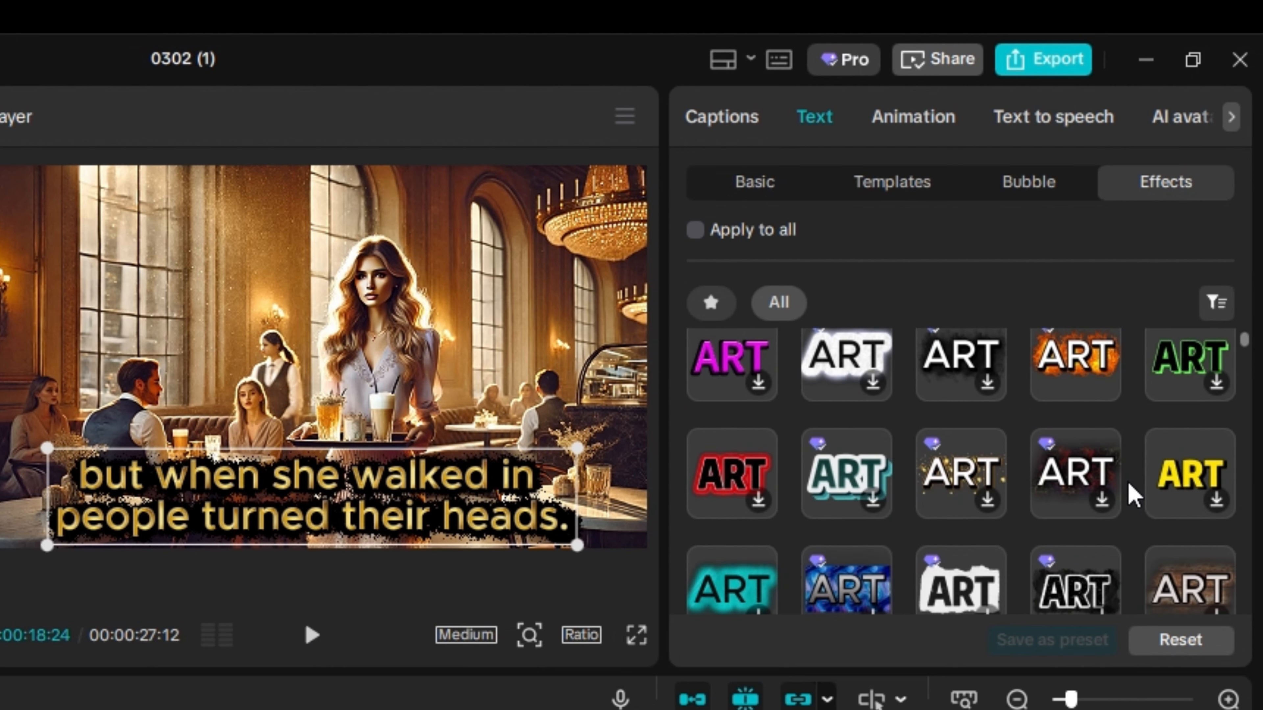
pyautogui.scroll(5, 1104, 485)
pyautogui.click(958, 522)
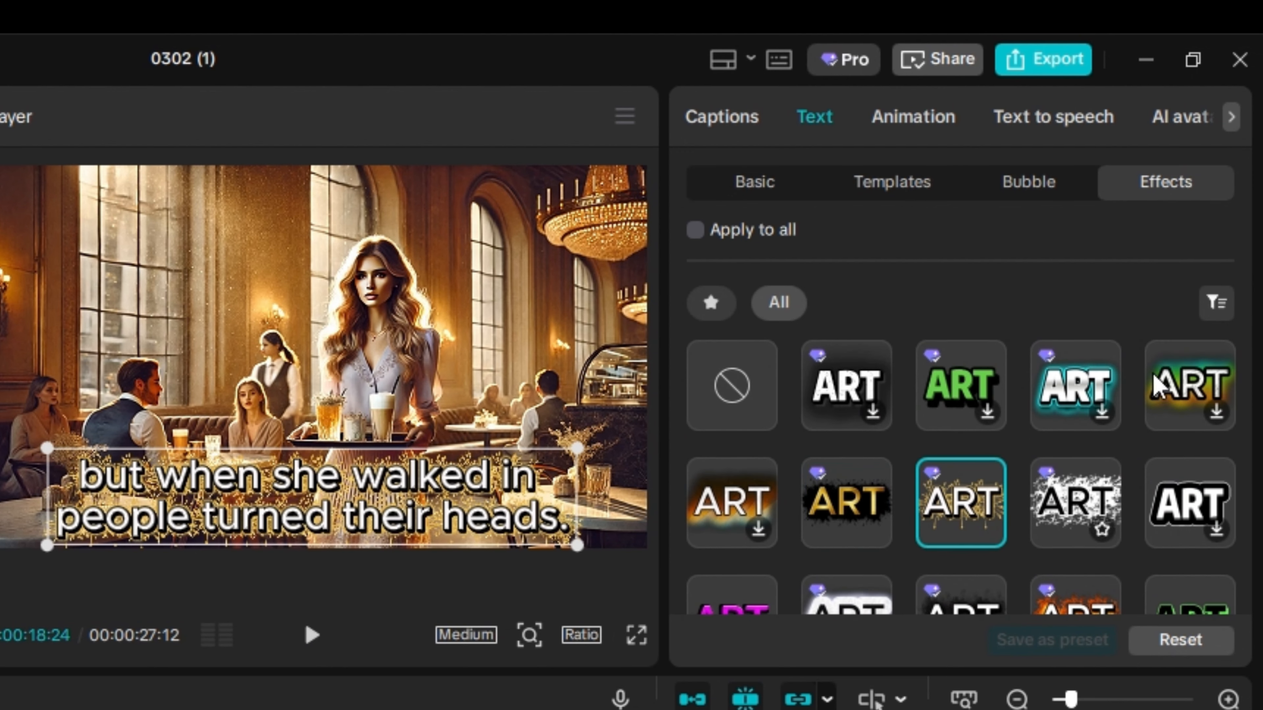
pyautogui.click(1189, 511)
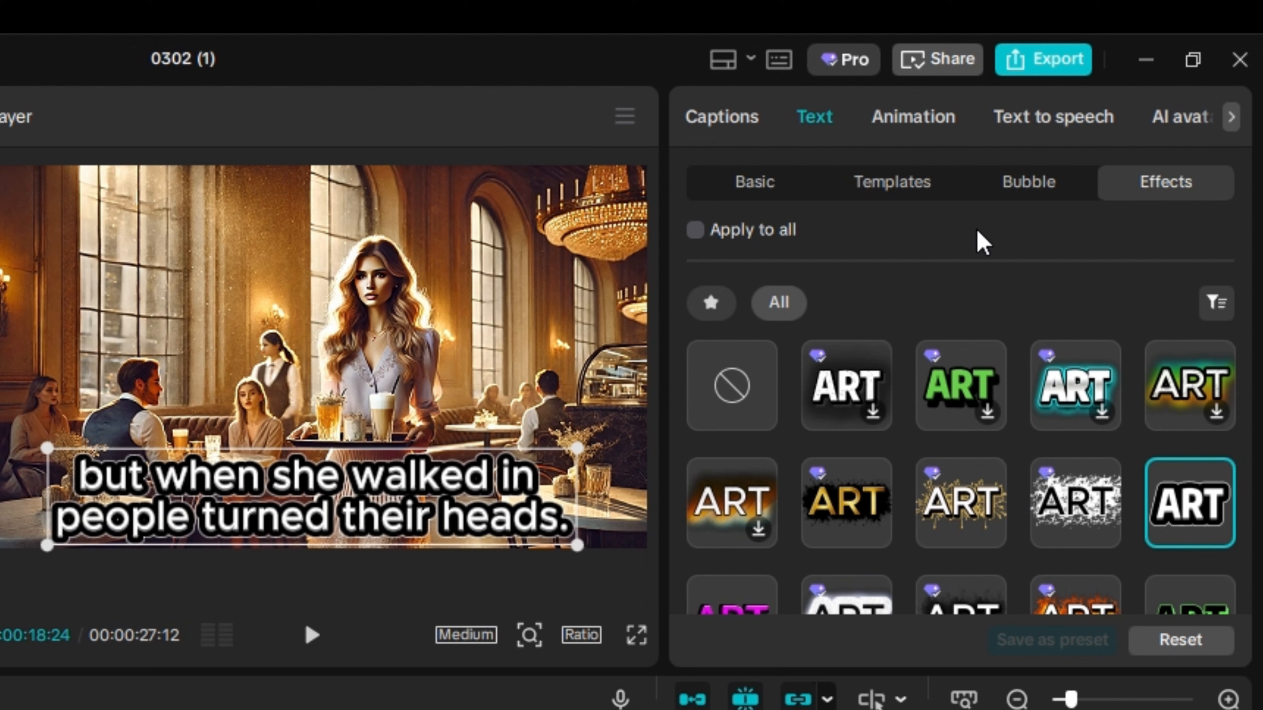
# - Start exporting the captioned video
pyautogui.click(1036, 61)
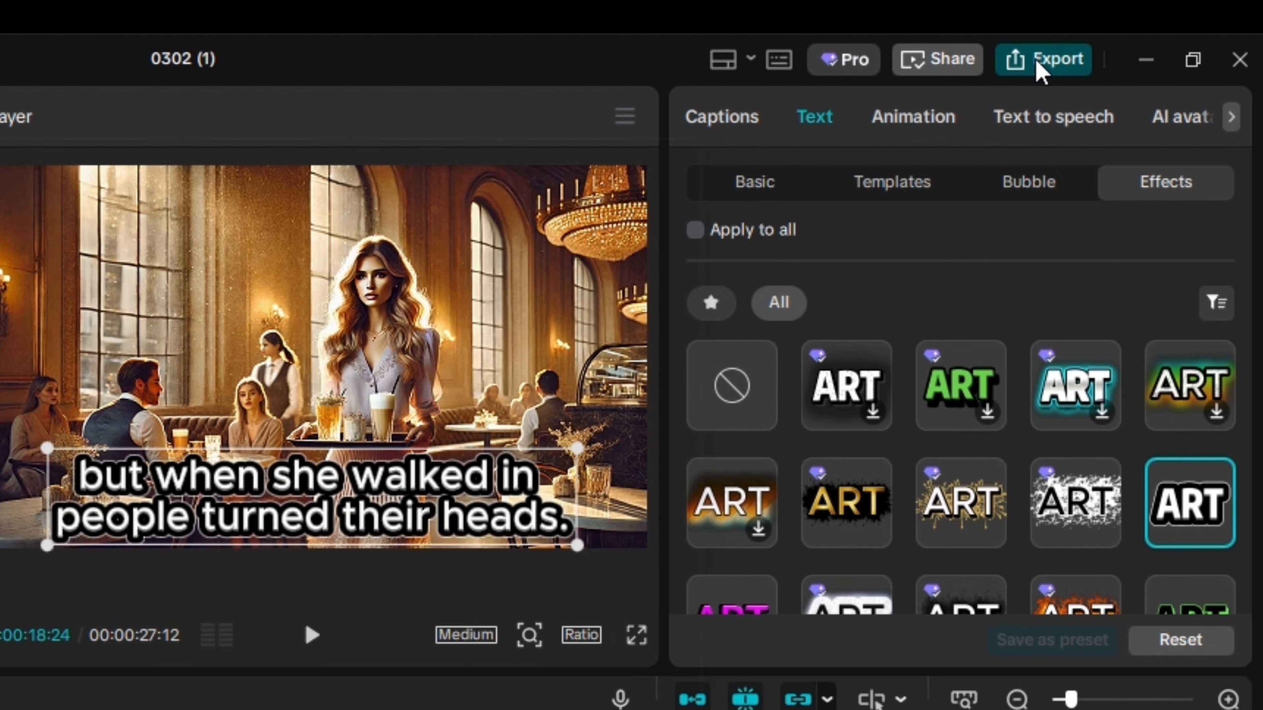